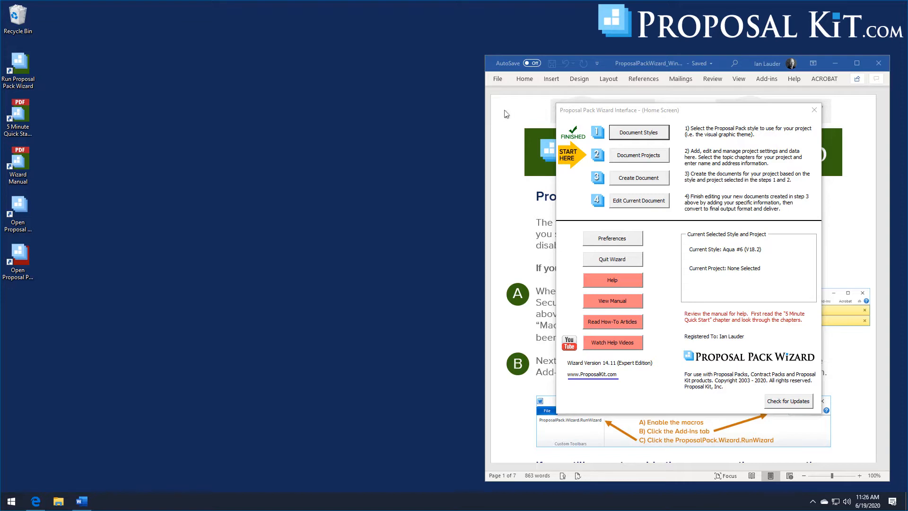
Switch to the Edge browser and view all available Proposal Pack designs on the Proposal Kit website.
left_click(35, 501)
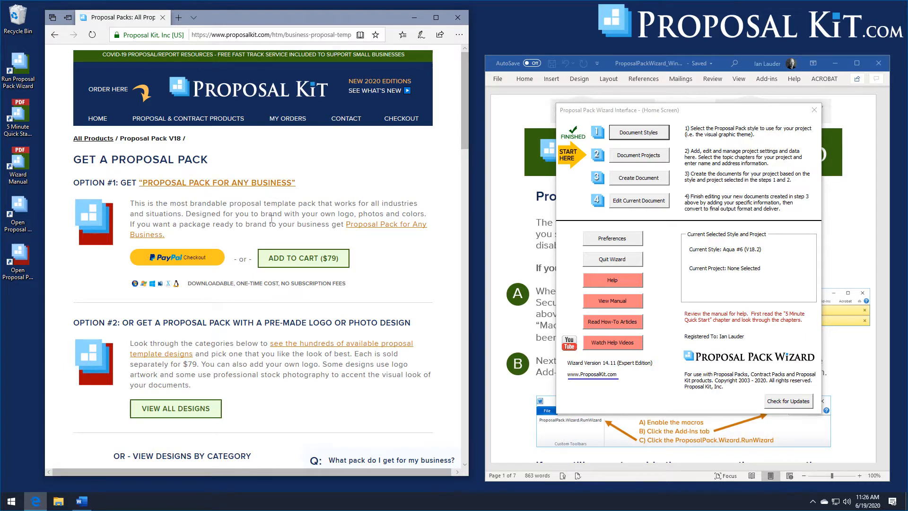
scroll(306, 285, "down", 1)
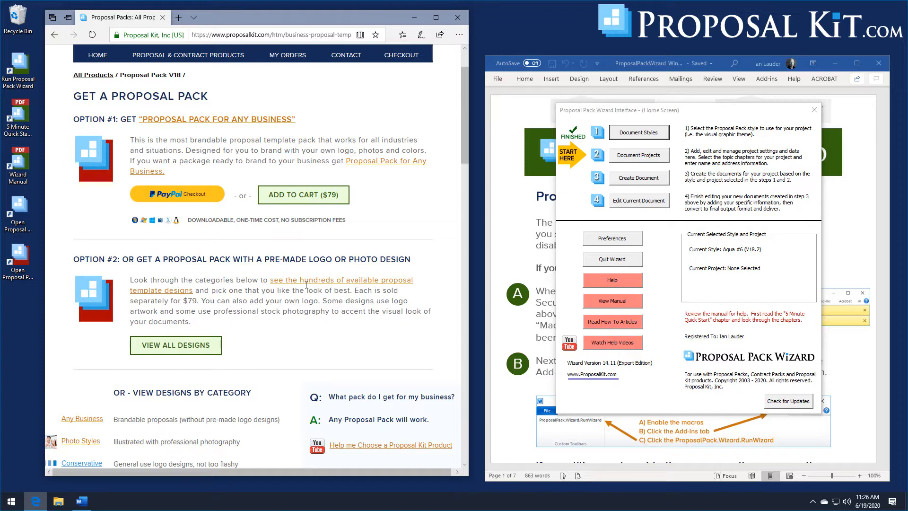
scroll(298, 288, "down", 3)
scroll(265, 279, "up", 1)
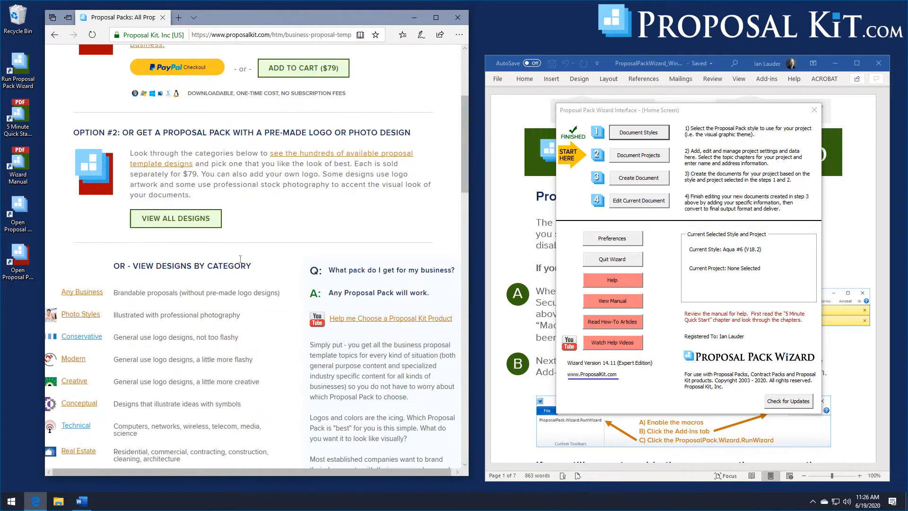
left_click(180, 229)
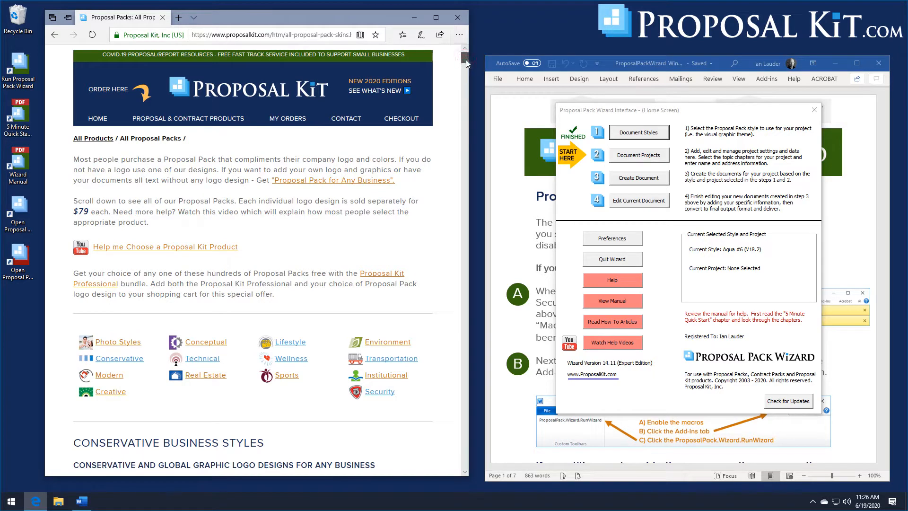
left_click_drag(467, 58, 468, 67)
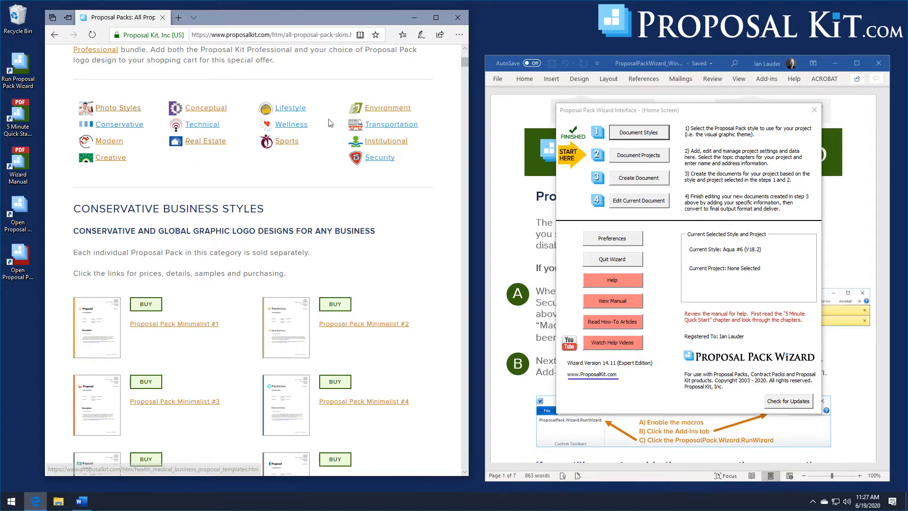
Open the Environment design category and view the Proposal Pack Aqua #6 product page.
left_click(376, 110)
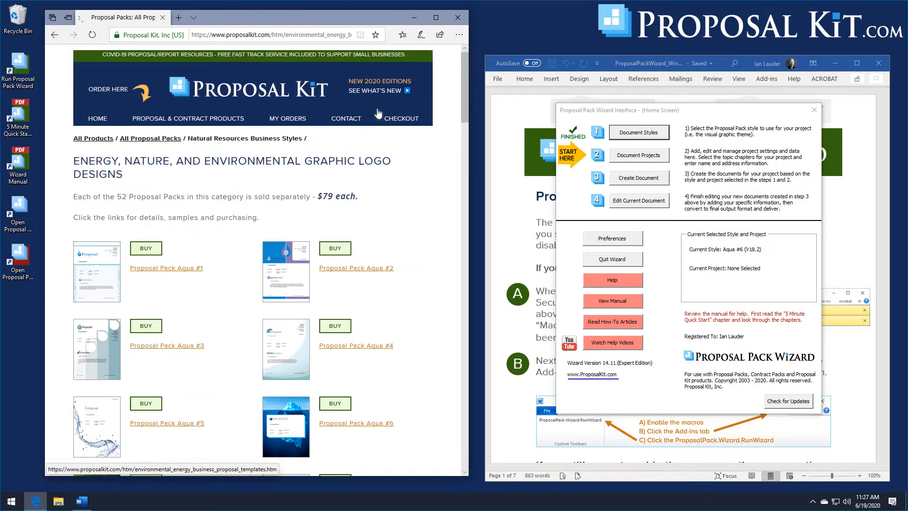
scroll(355, 297, "down", 3)
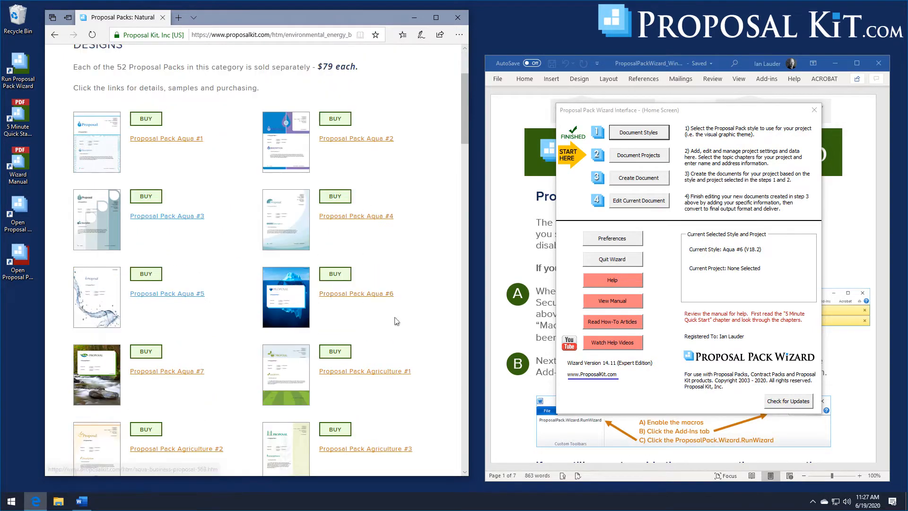
left_click(372, 294)
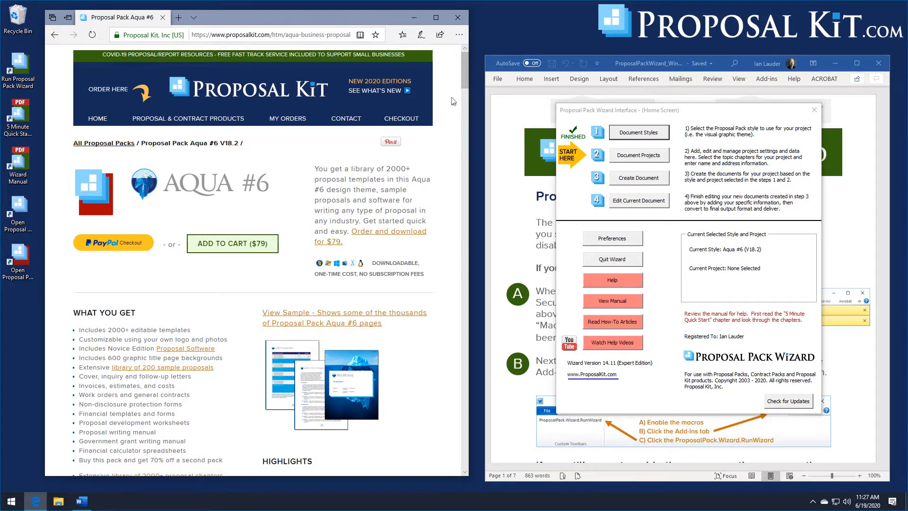
Look through the Aqua #6 sample pages and close the browser.
left_click_drag(465, 66, 429, 186)
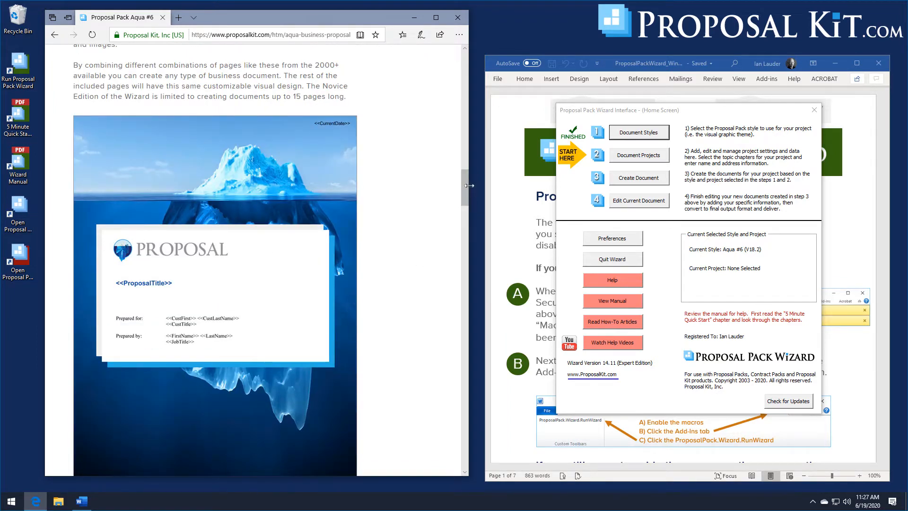
scroll(464, 180, "down", 1)
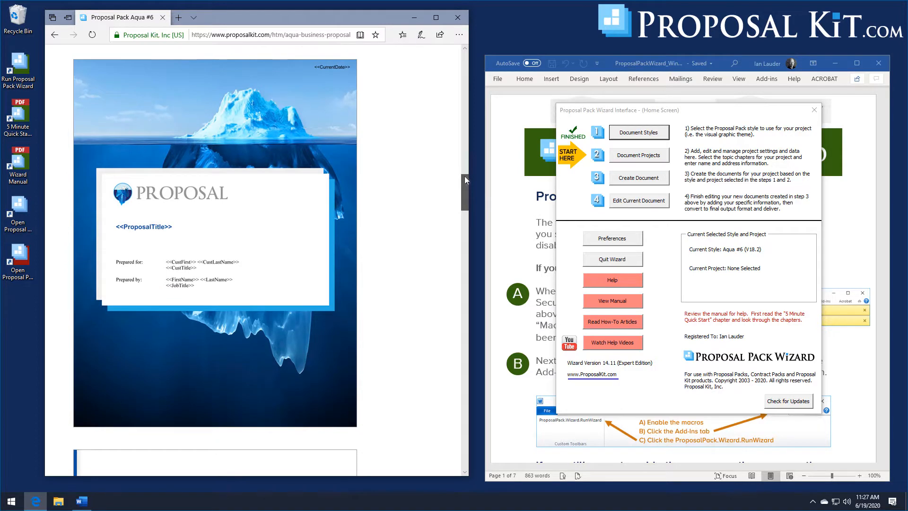
scroll(465, 180, "up", 1)
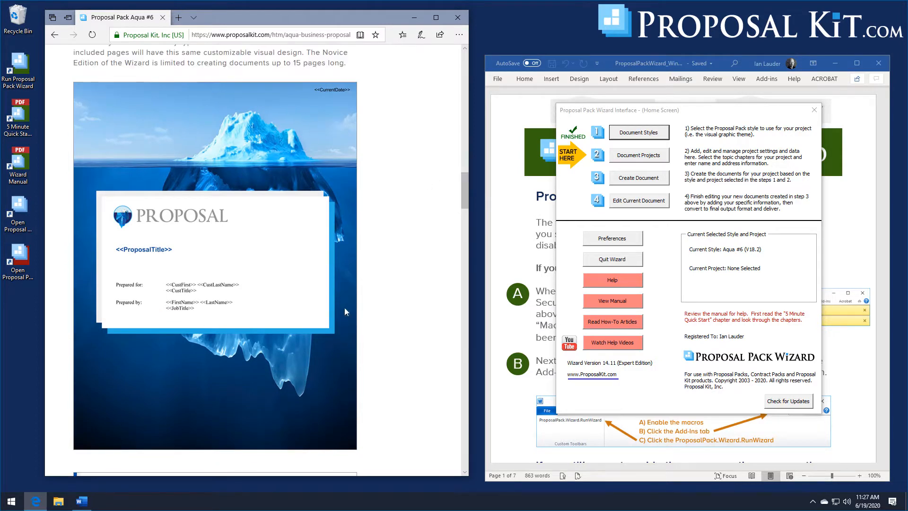
left_click_drag(463, 184, 466, 297)
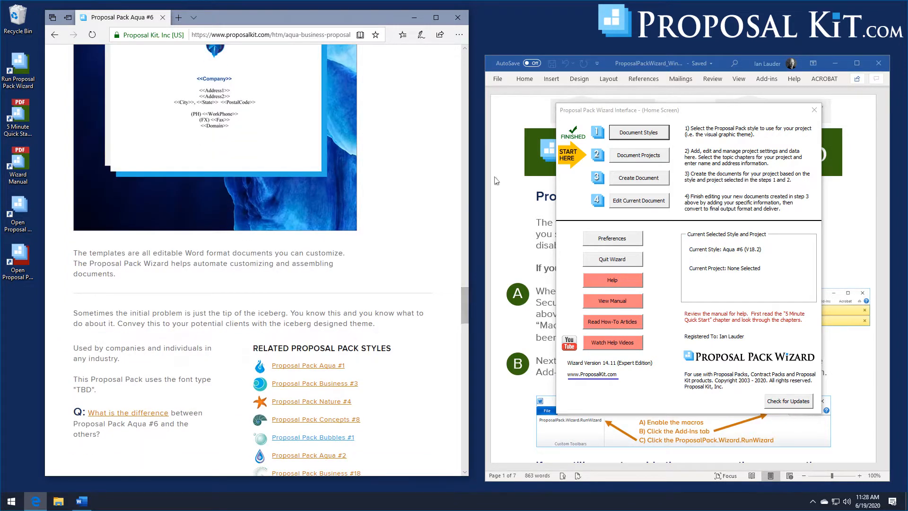
left_click(457, 19)
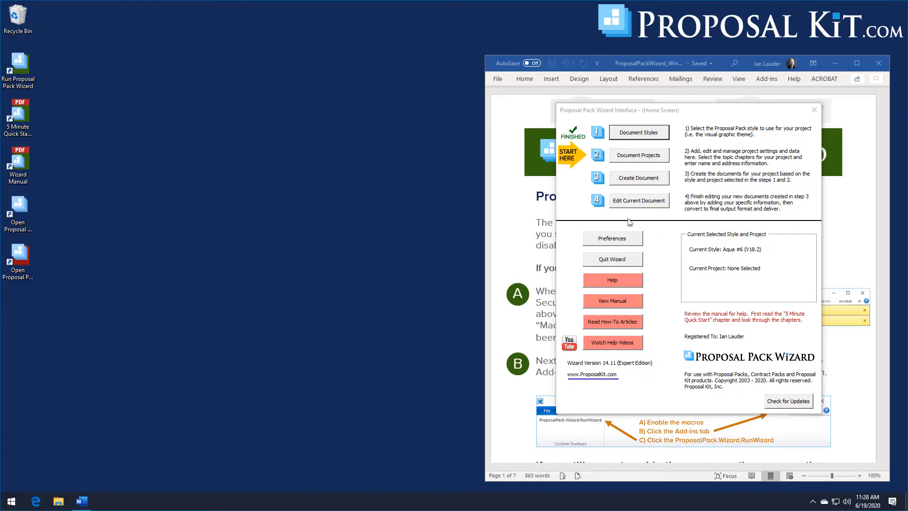
Start a new document project in the Proposal Pack Wizard and open its document template selection.
left_click(629, 156)
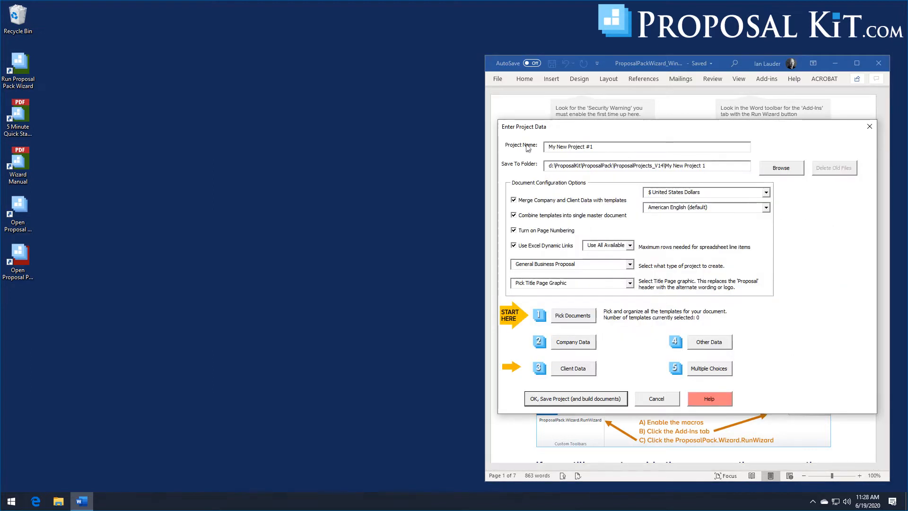
left_click(574, 316)
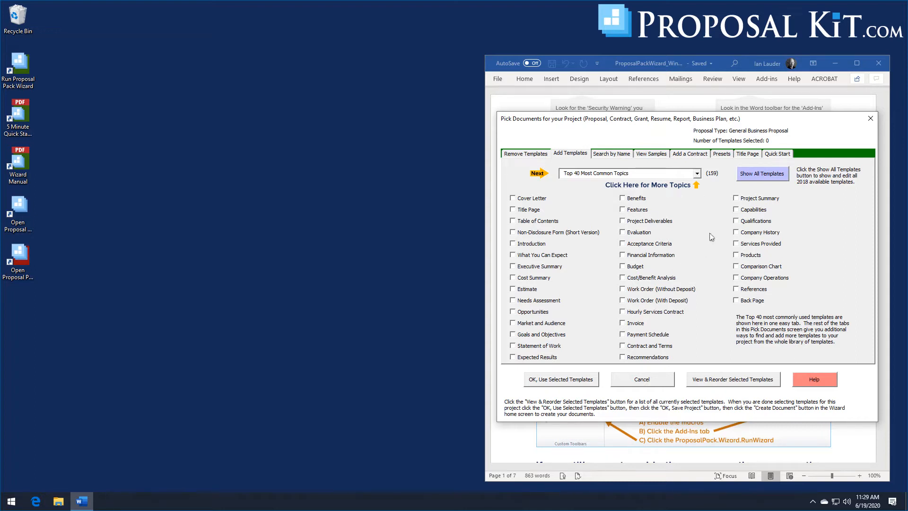
Browse the template topic categories and view the options for searching templates by name.
left_click(697, 175)
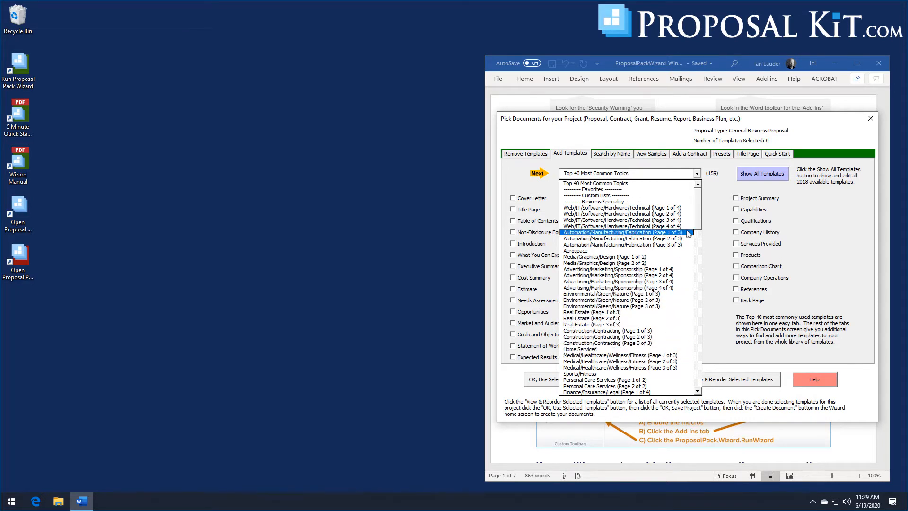
left_click_drag(699, 220, 702, 371)
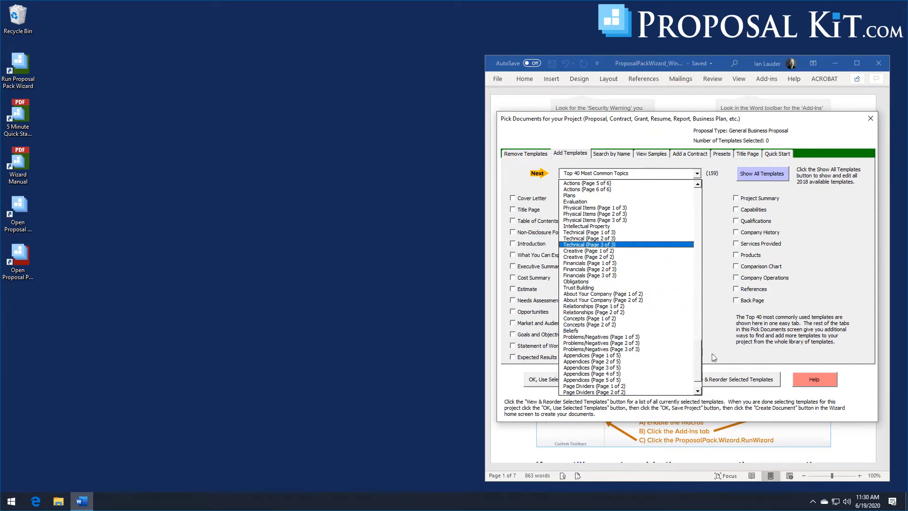
left_click_drag(698, 353, 700, 200)
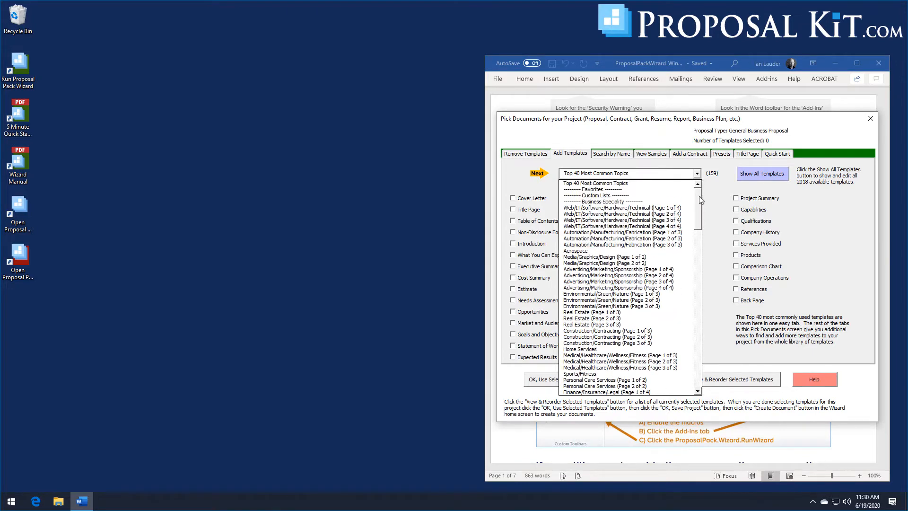
left_click(611, 155)
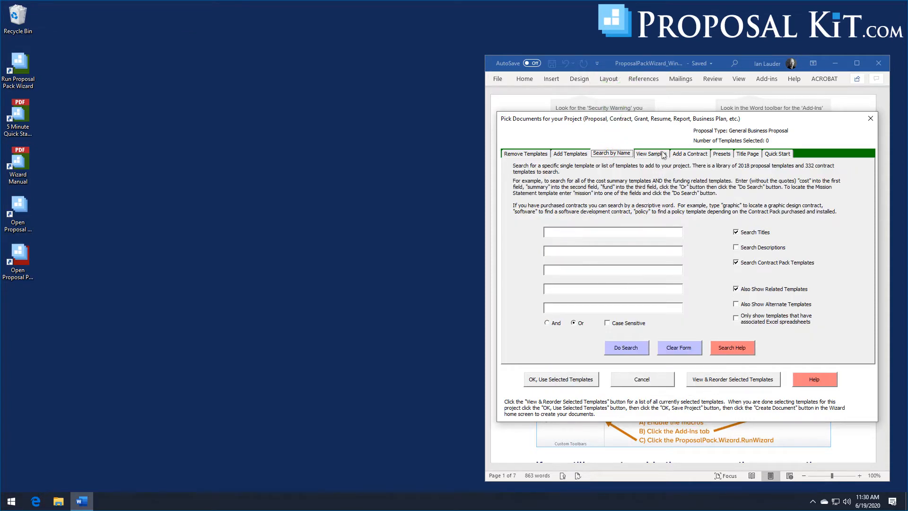
Open the Quick Start options and look over the available import lists.
left_click(777, 154)
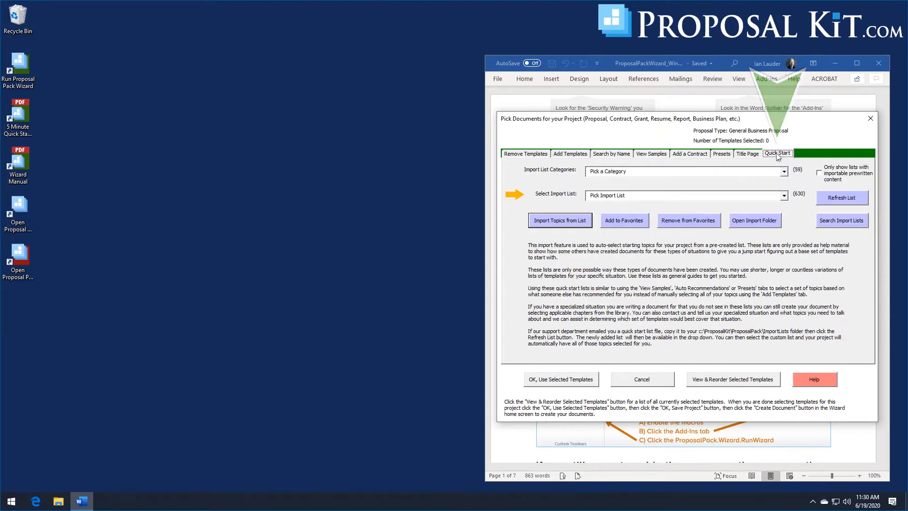
left_click(783, 196)
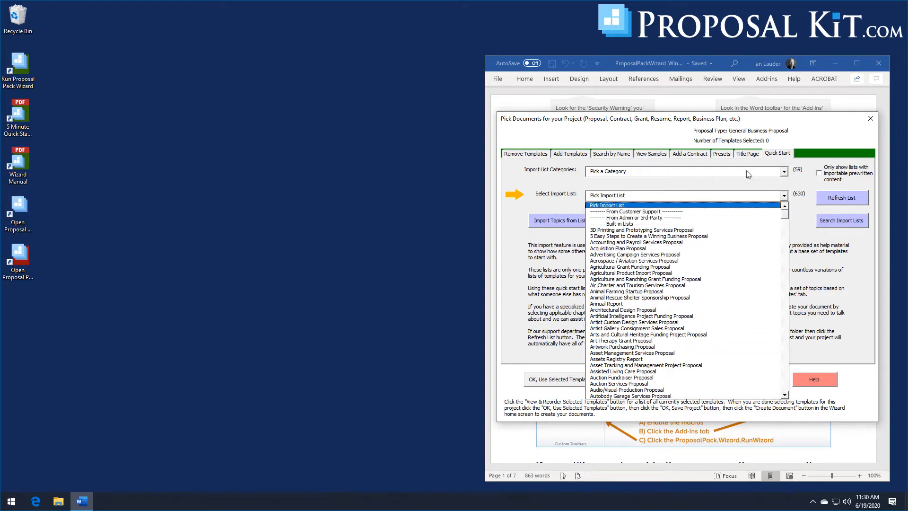
left_click(794, 180)
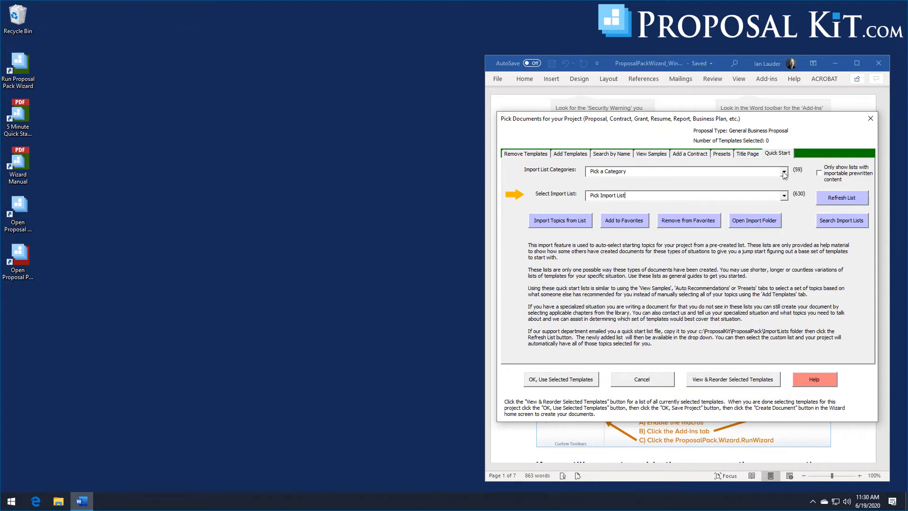
Filter the import lists by the Service sales proposal category and browse the matching lists.
left_click(784, 172)
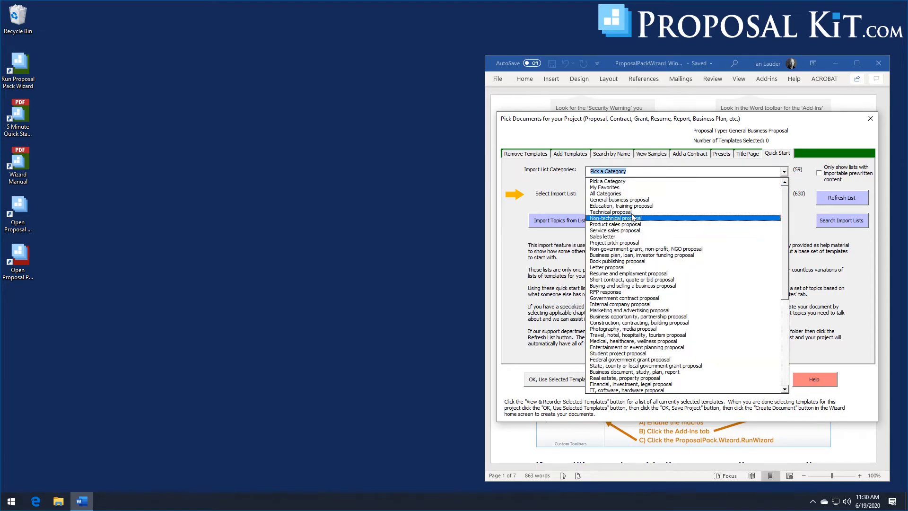
left_click(606, 231)
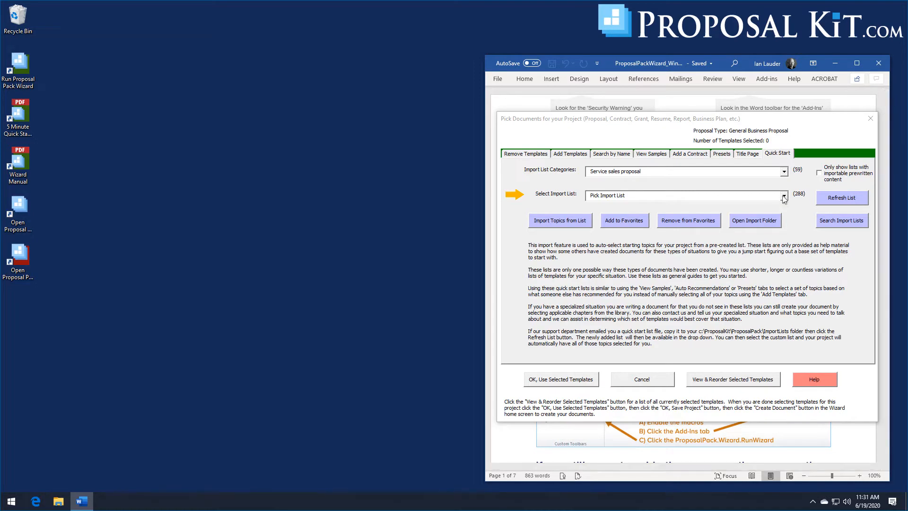
left_click(784, 195)
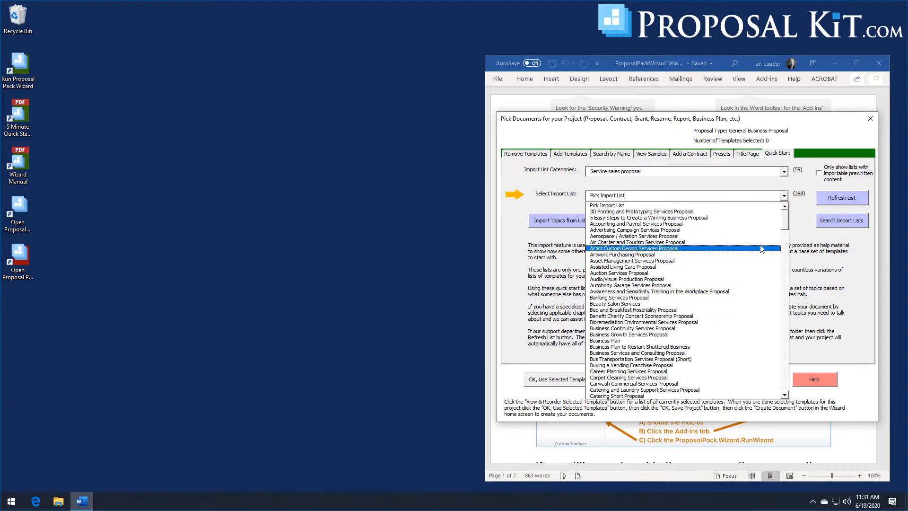
left_click_drag(786, 220, 789, 341)
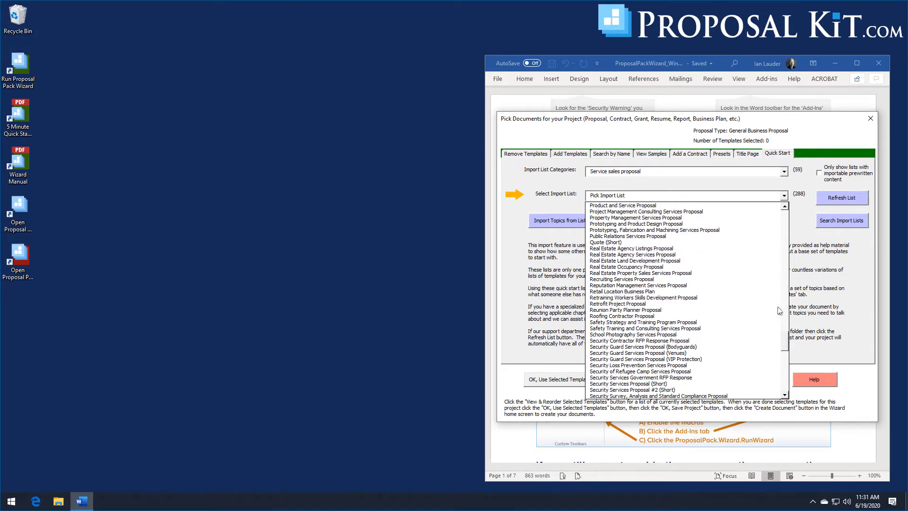
left_click(785, 198)
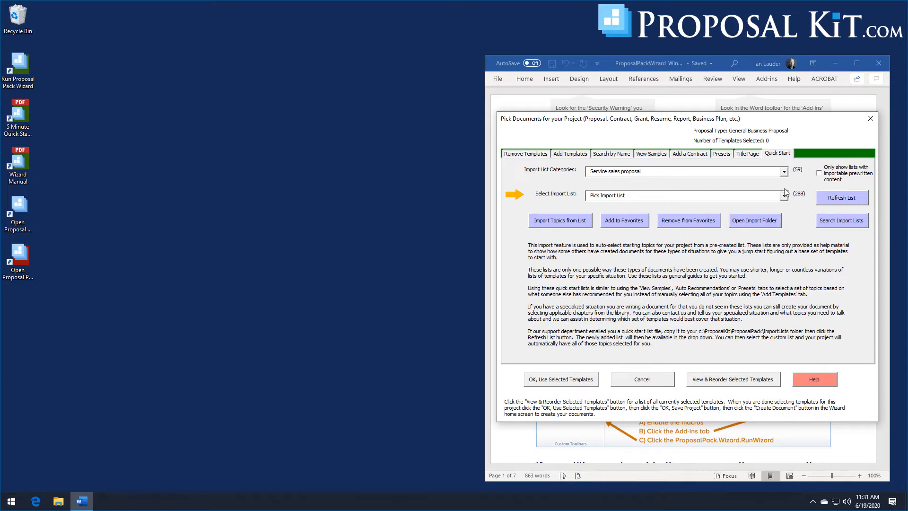
Reset the import list category to Pick a Category and import the topics from the Product and Service Proposal list.
left_click(783, 172)
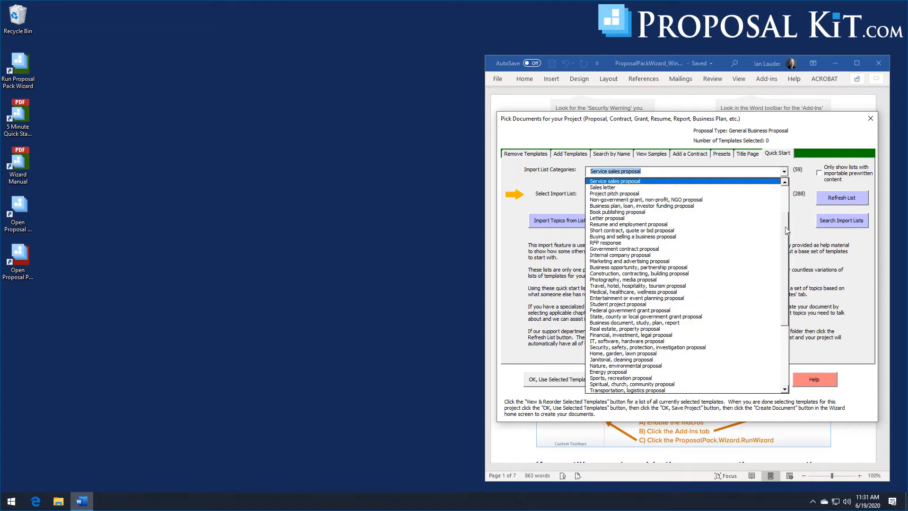
scroll(788, 230, "up", 3)
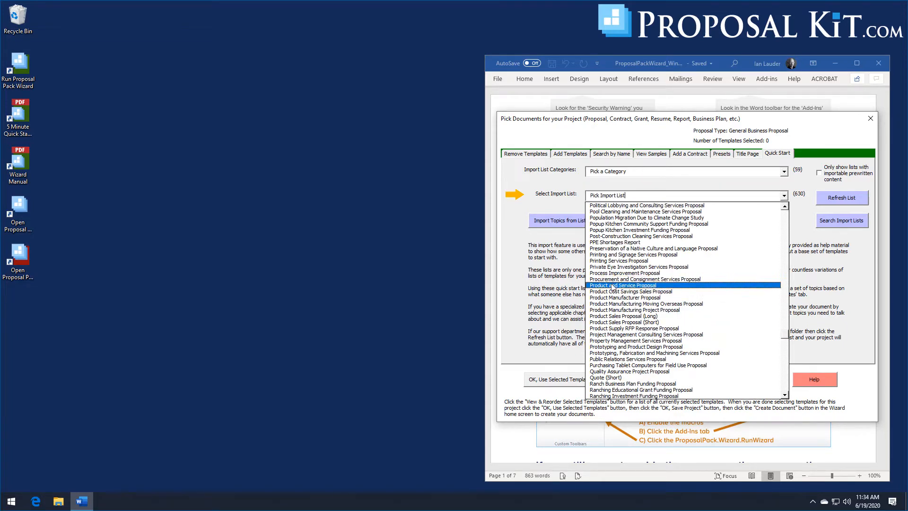
left_click(613, 286)
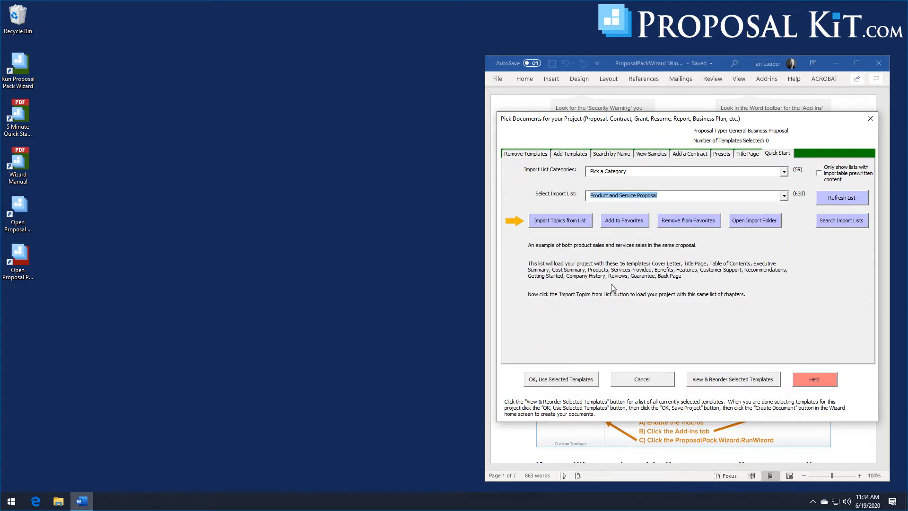
left_click(574, 223)
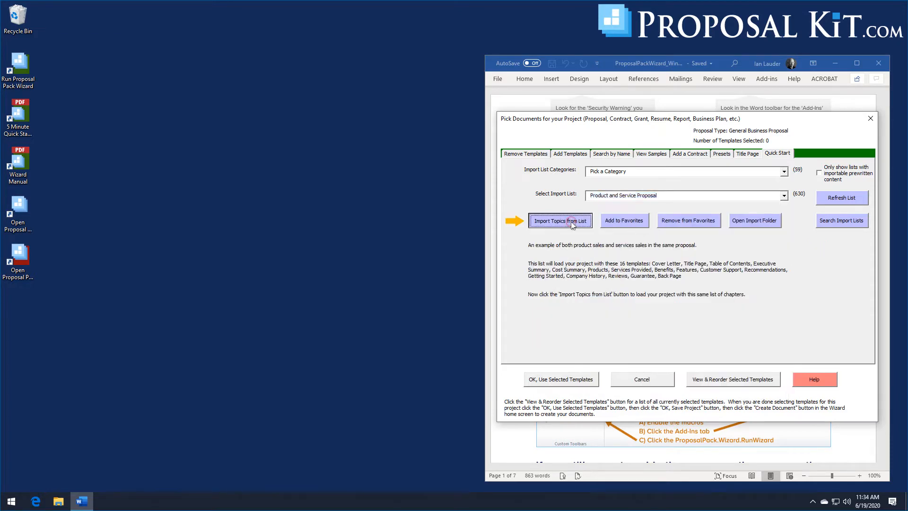
left_click(530, 292)
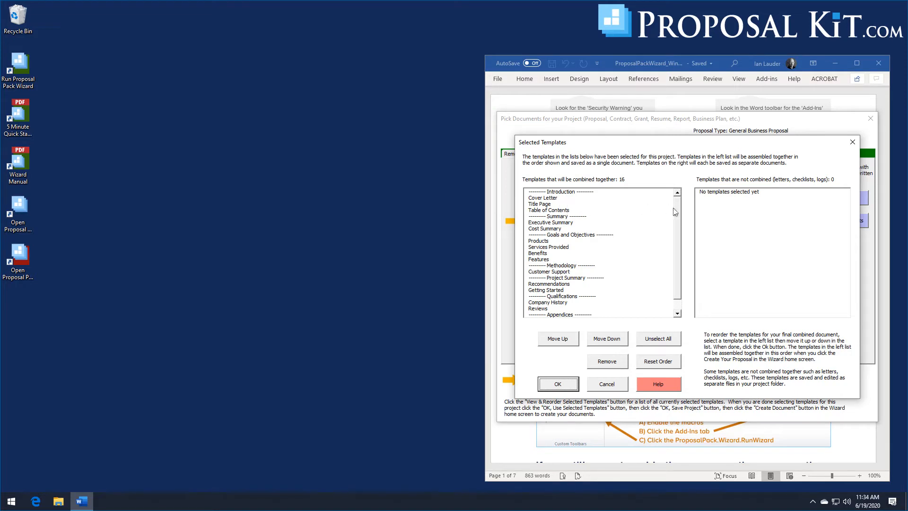
Review the selected templates that will be combined and remove the Products template from the project.
mouse_move(679, 213)
left_mouse_down()
mouse_move(680, 226)
mouse_move(680, 205)
left_mouse_up()
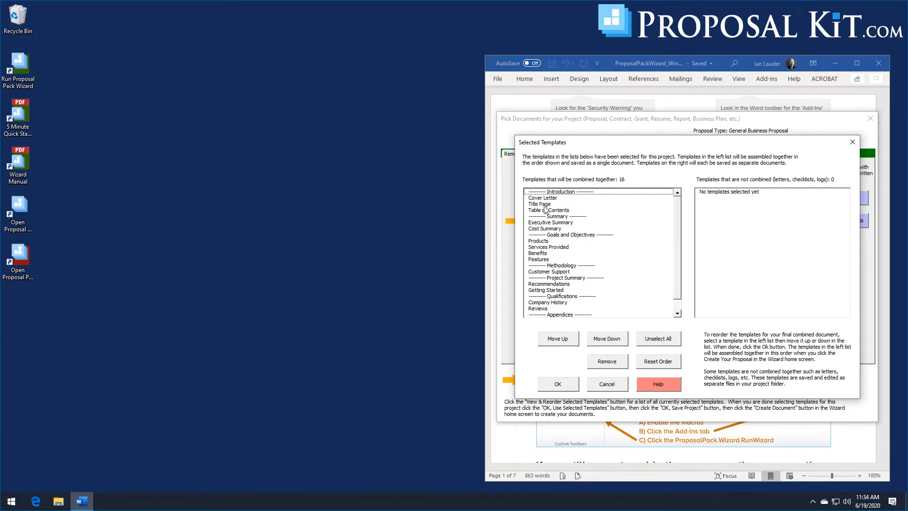
left_click(540, 241)
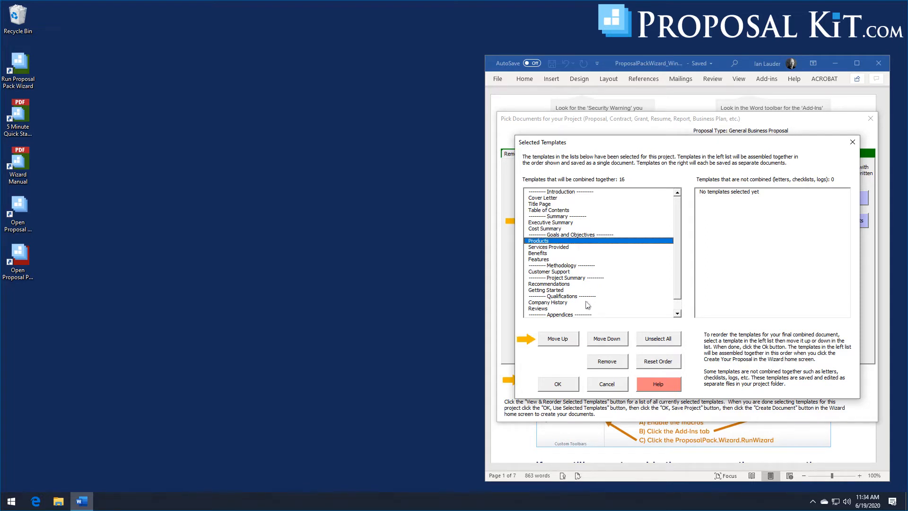
left_click(604, 361)
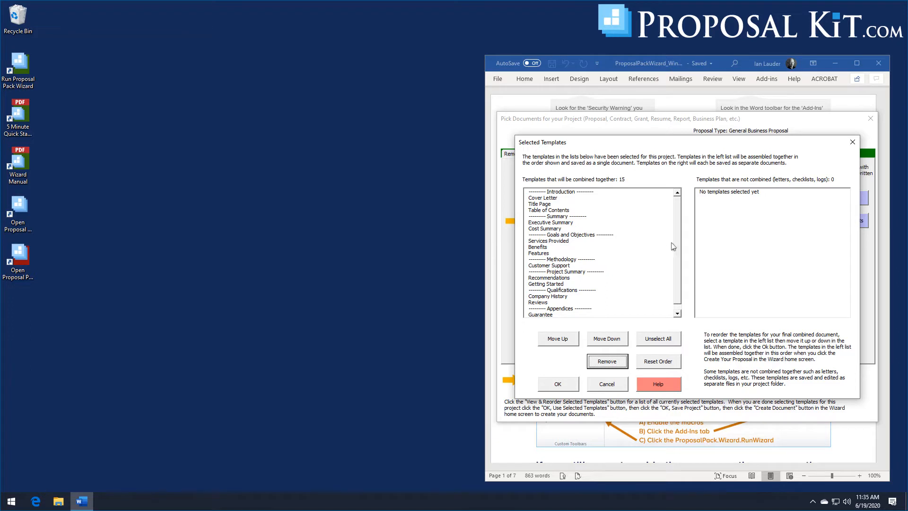
Accept the template order, check the Top 40 Most Common Topics selection, and use the selected templates for the project.
mouse_move(675, 244)
left_mouse_down()
mouse_move(679, 264)
mouse_move(676, 238)
left_mouse_up()
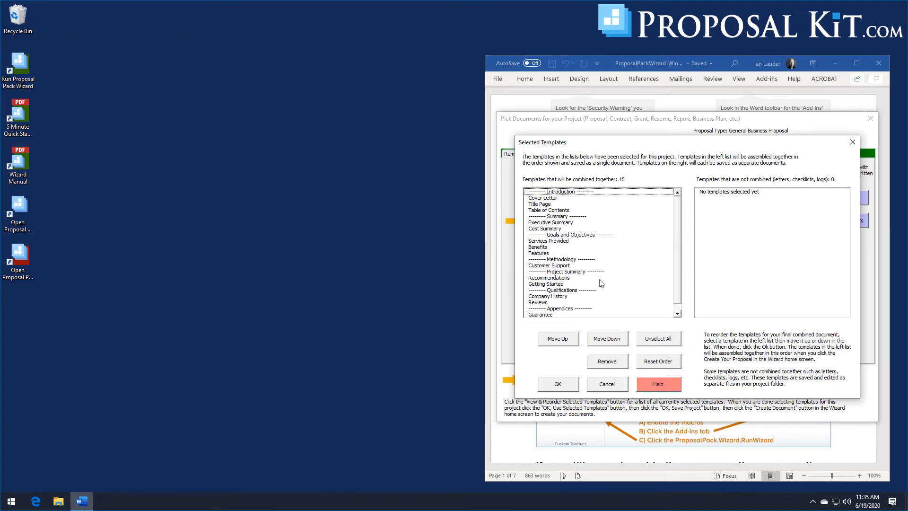
left_click(567, 384)
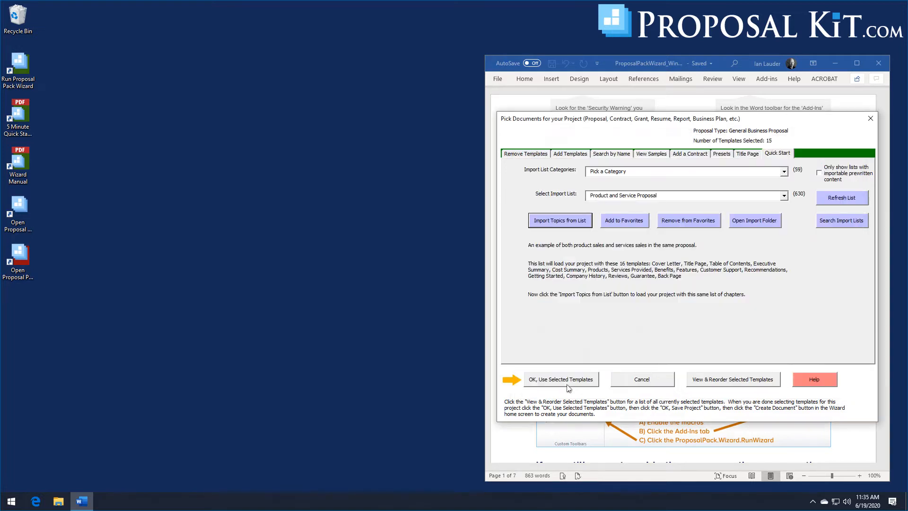
left_click(581, 154)
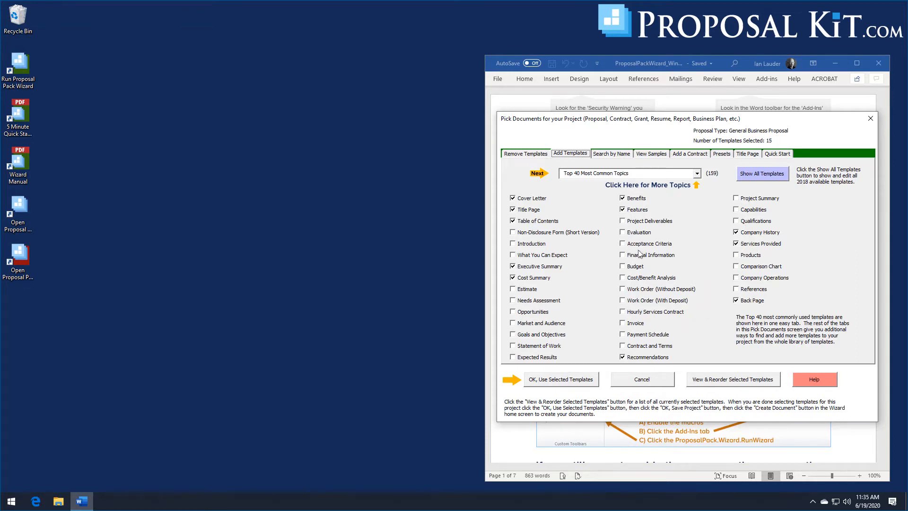
left_click(563, 380)
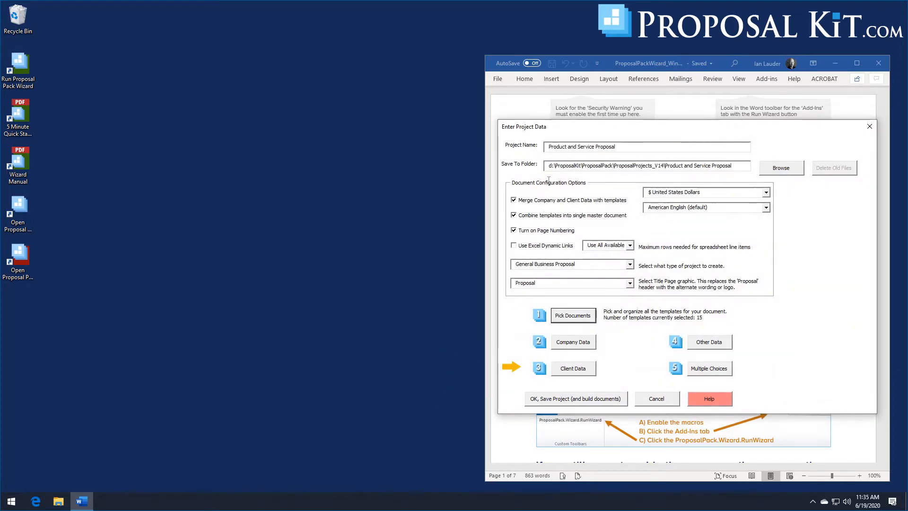
Populate the project's company data from the saved Global Solutions, Inc. record.
left_click(582, 346)
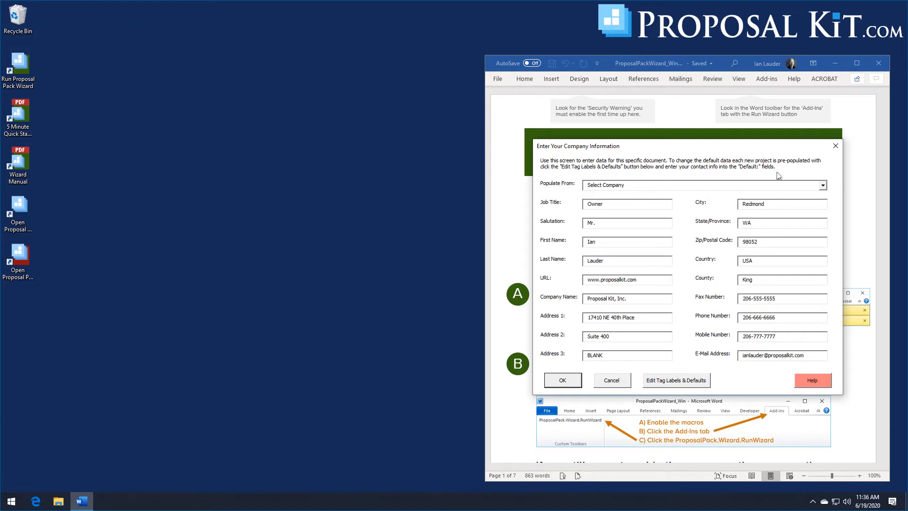
left_click(822, 185)
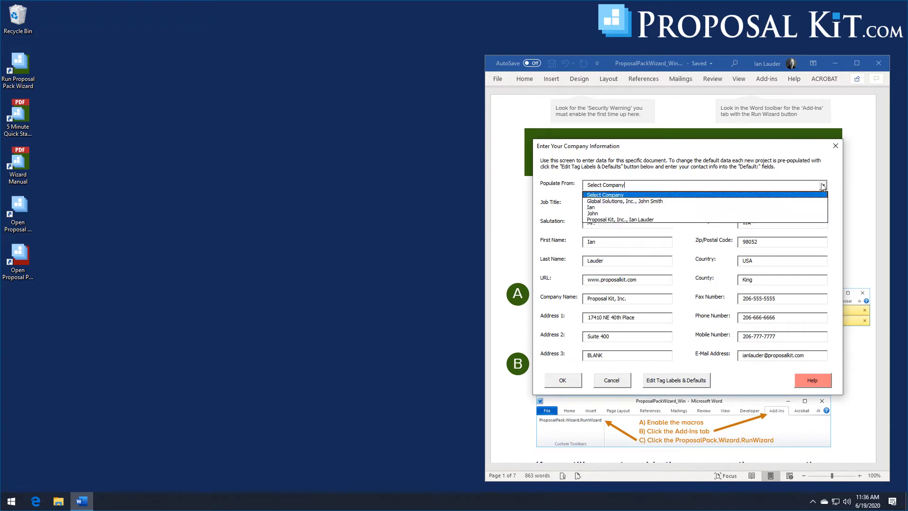
left_click(595, 202)
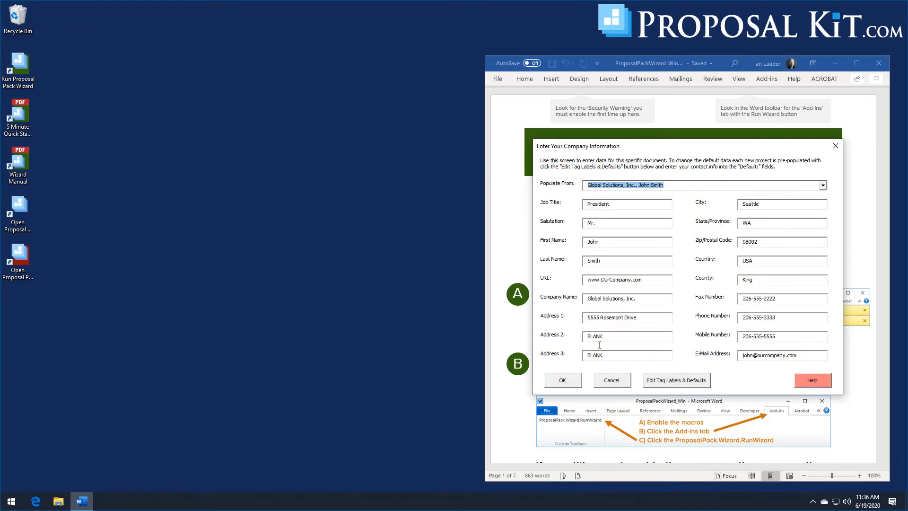
left_click(569, 380)
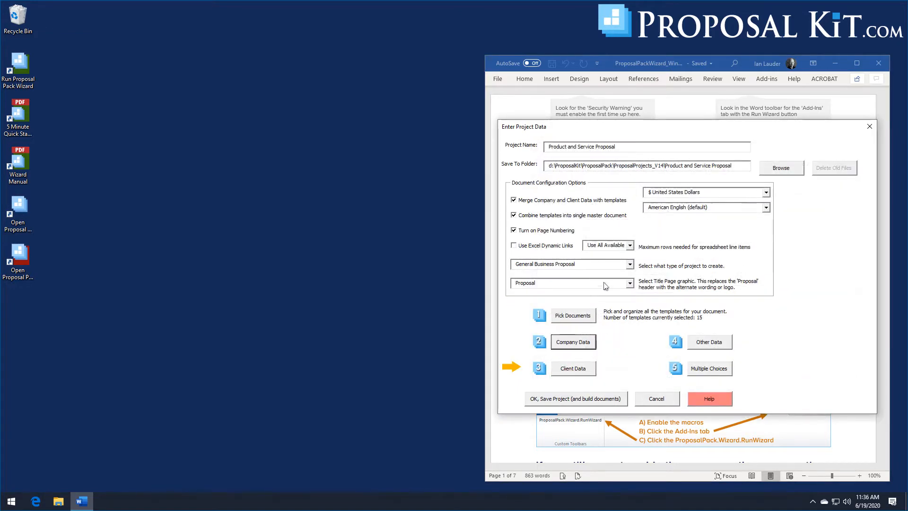
Populate the client data from the saved Jewel, Inc. record and set the proposal title to General Services Proposal.
left_click(582, 372)
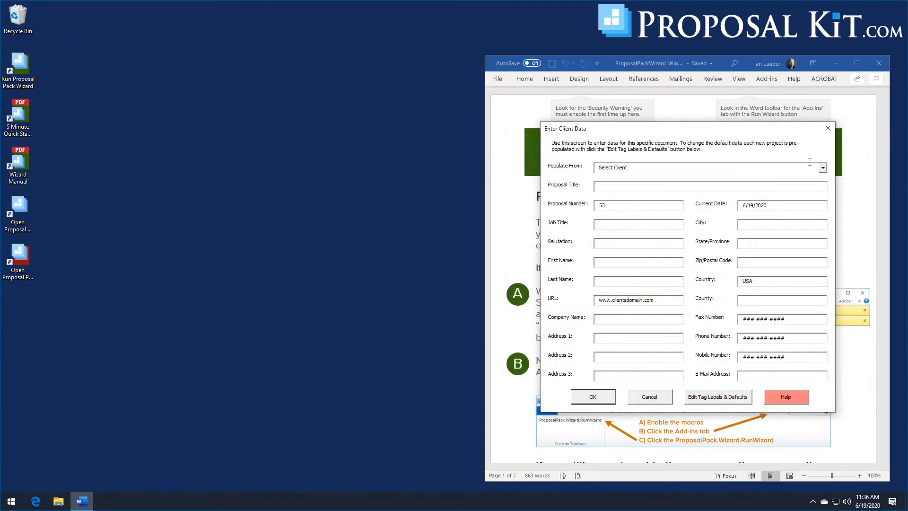
left_click(823, 168)
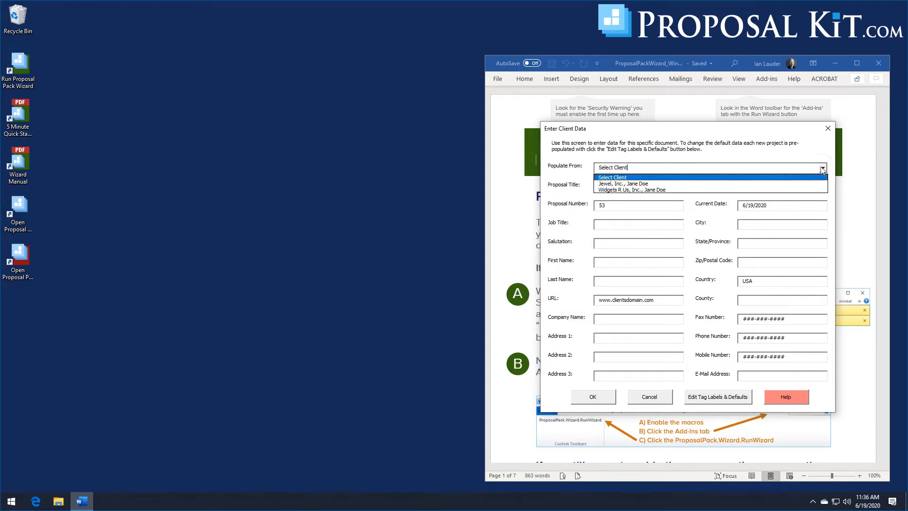
left_click(636, 185)
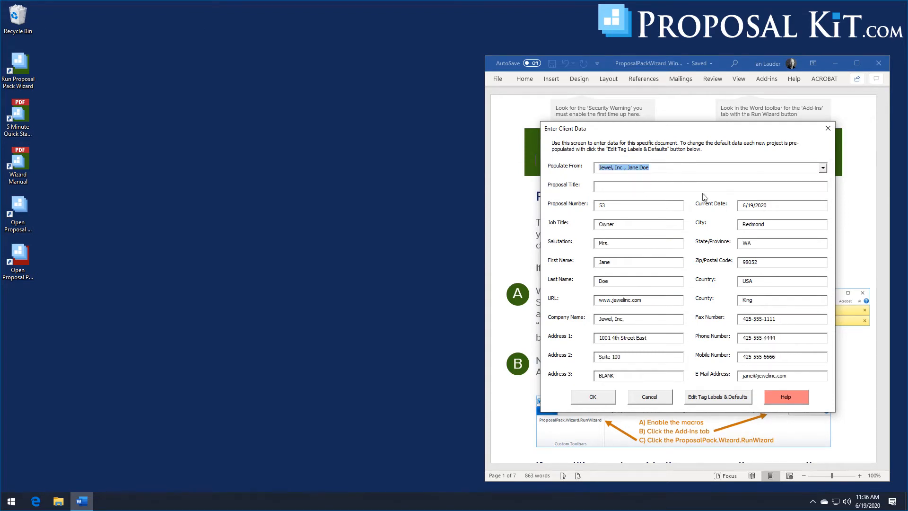
left_click(611, 187)
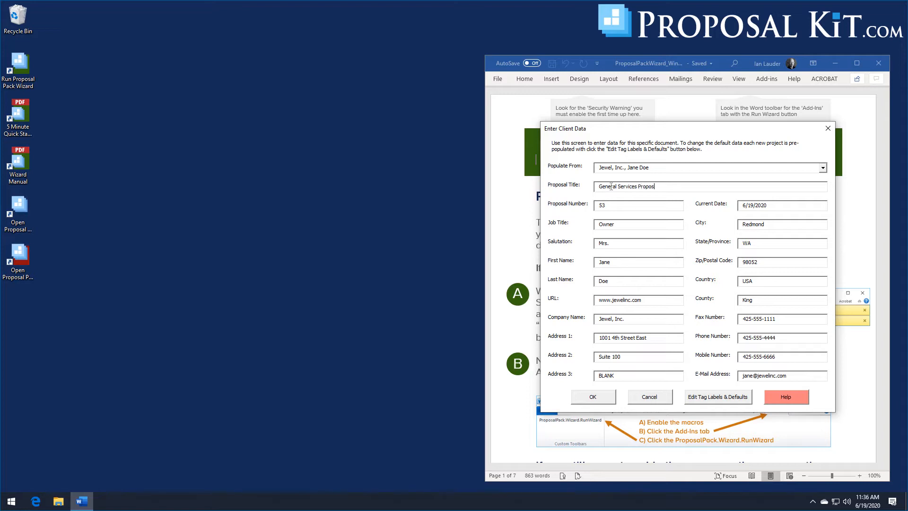
left_click(593, 391)
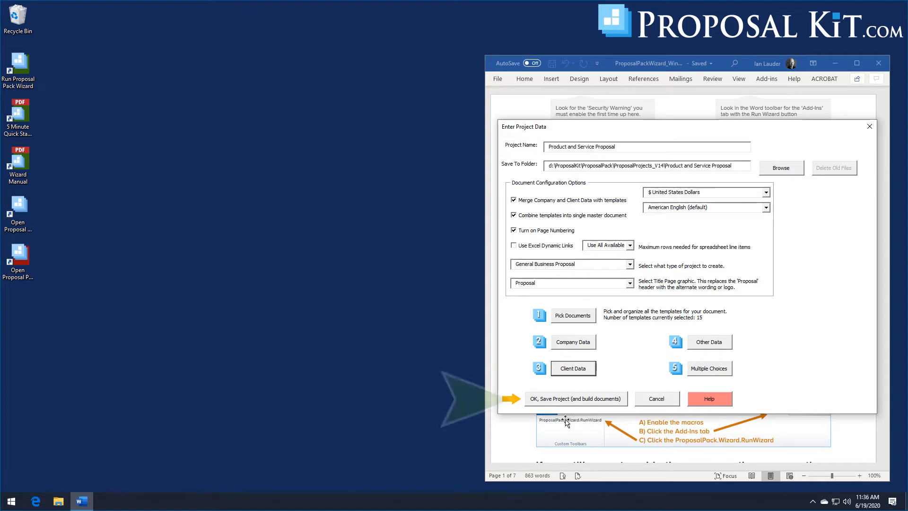
Save the project and build its documents, continuing to the document editing options.
left_click(556, 400)
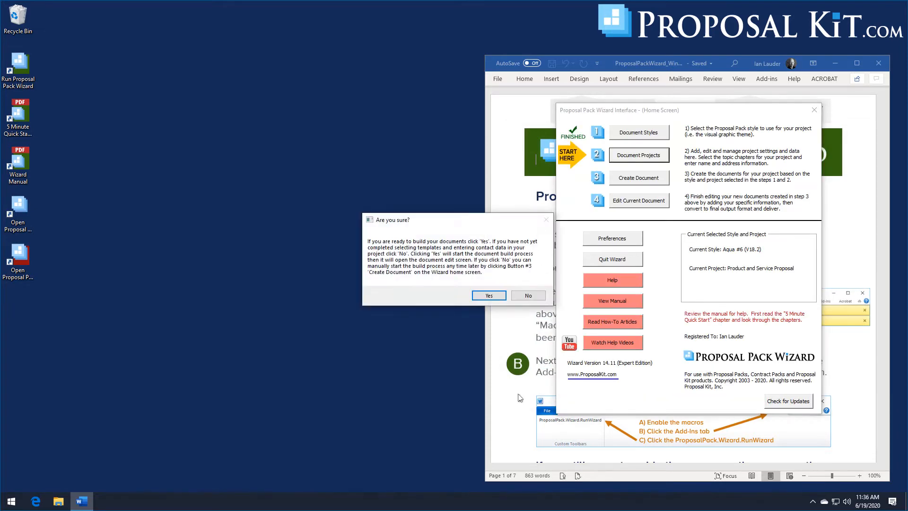
left_click(491, 299)
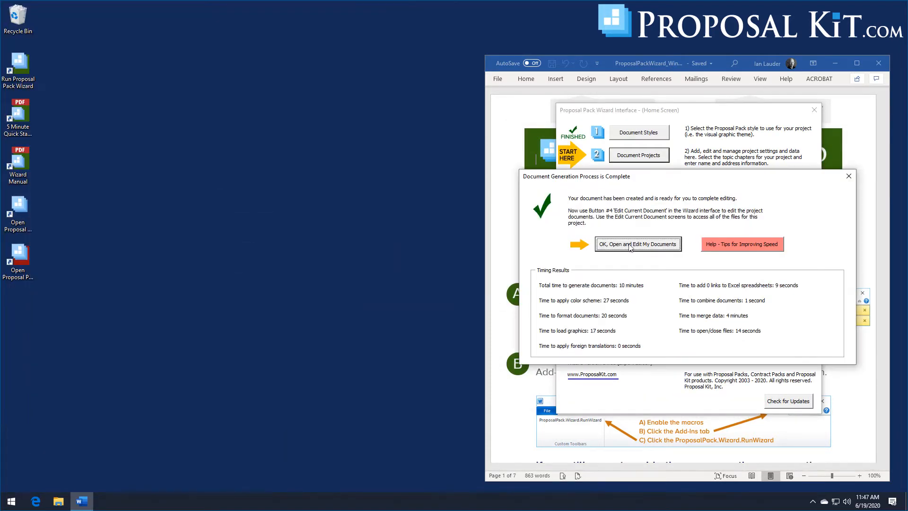
left_click(630, 245)
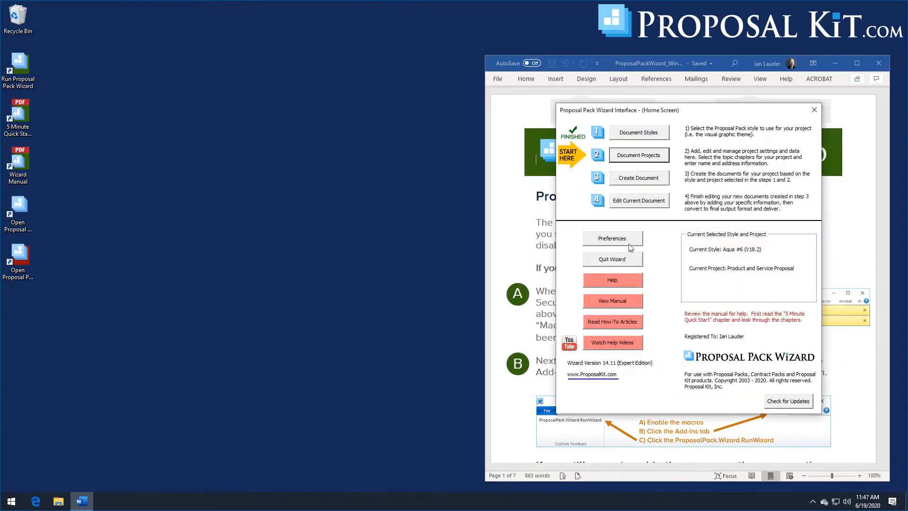
Open the Combined Project Document in Word and reposition its window beside the wizard.
left_click(577, 206)
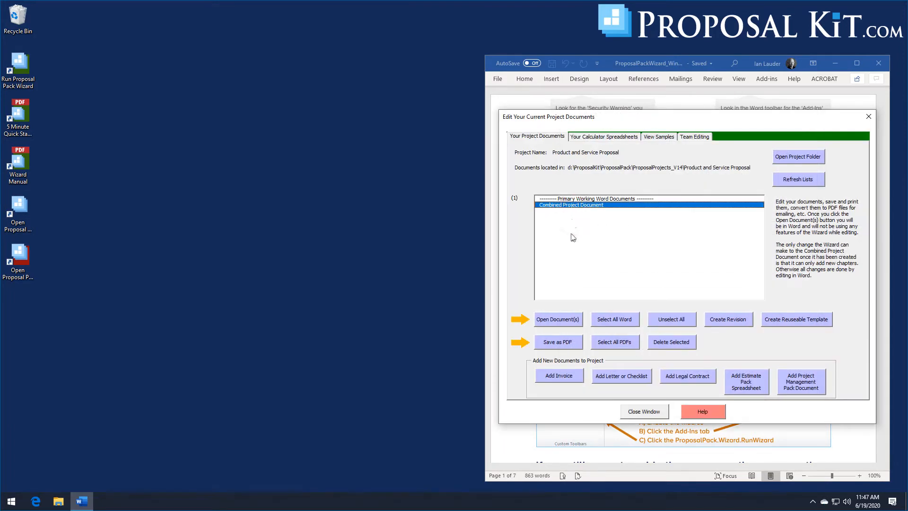
left_click(563, 322)
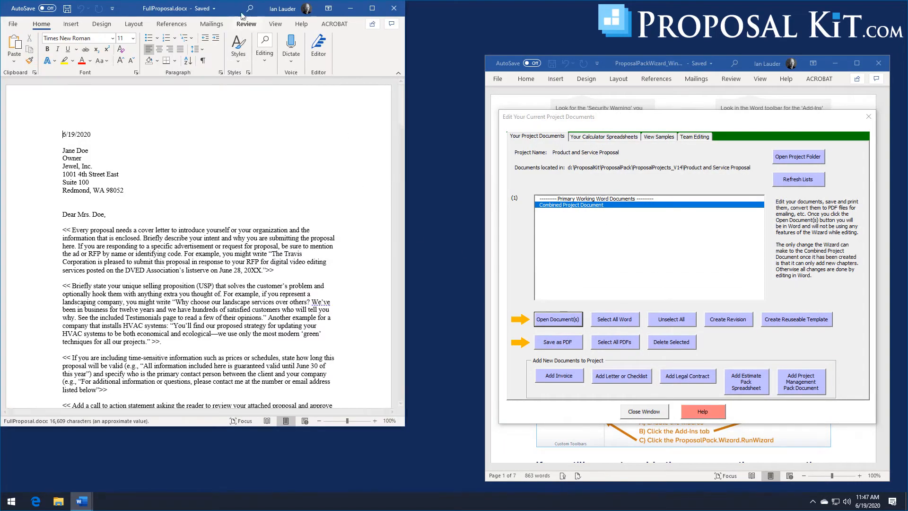
left_click_drag(233, 9, 316, 15)
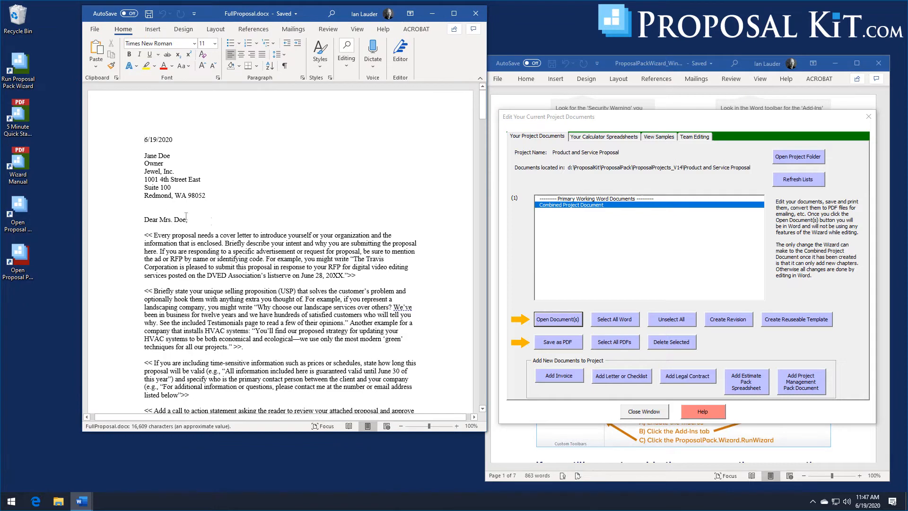
Examine the cover letter and the title page of the proposal, including the background artwork in the page header.
scroll(186, 206, "down", 10)
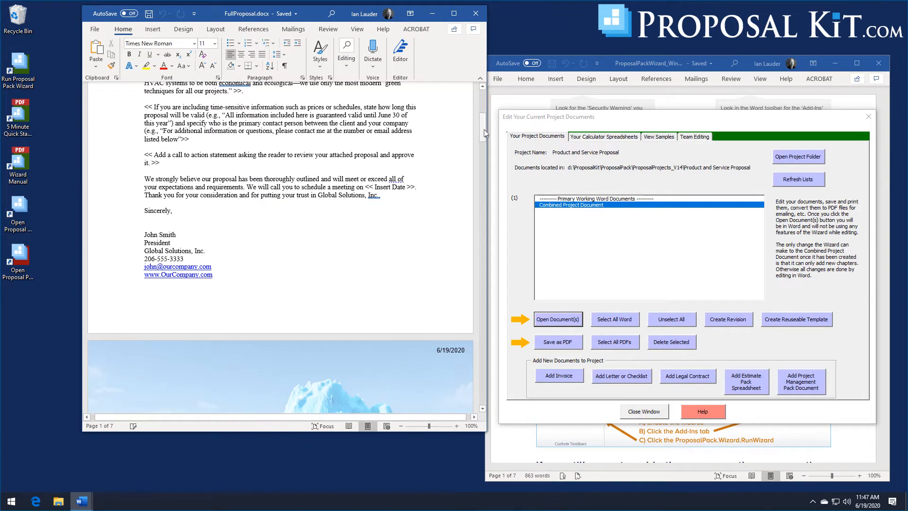
left_click_drag(482, 133, 483, 154)
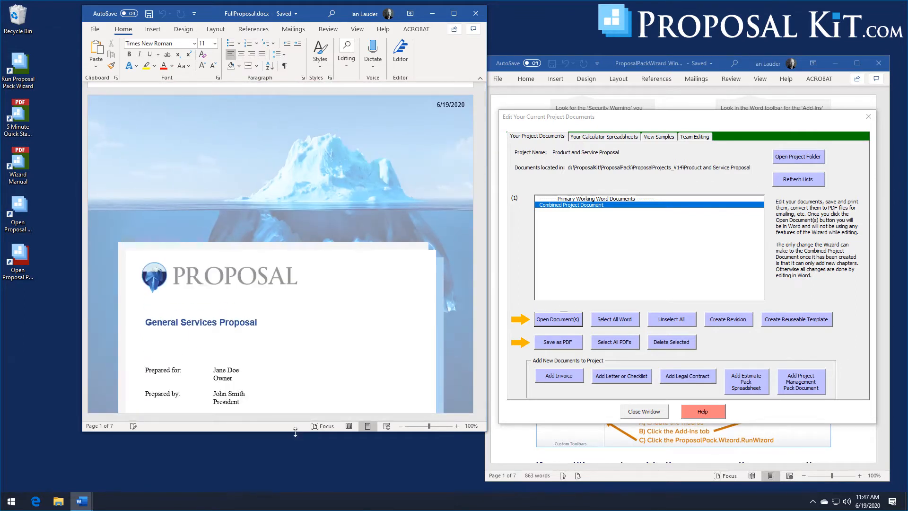
left_click_drag(296, 432, 293, 482)
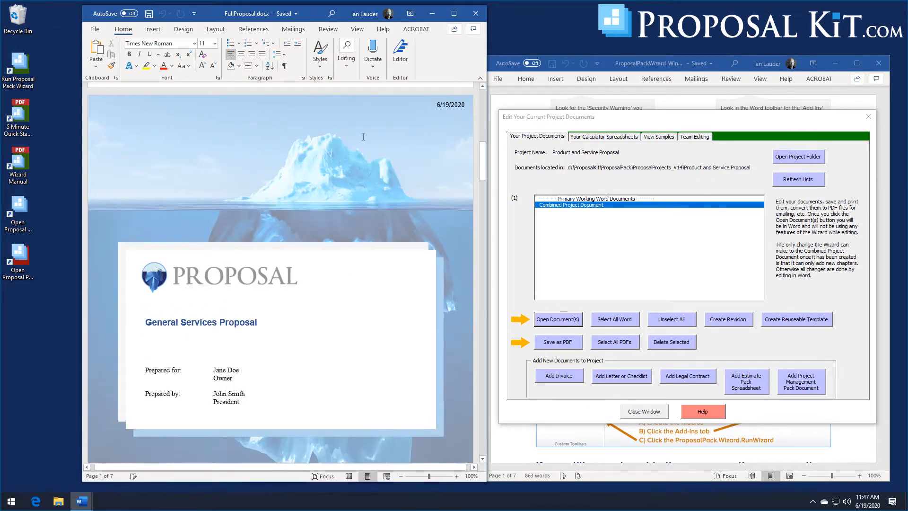
double_click(303, 107)
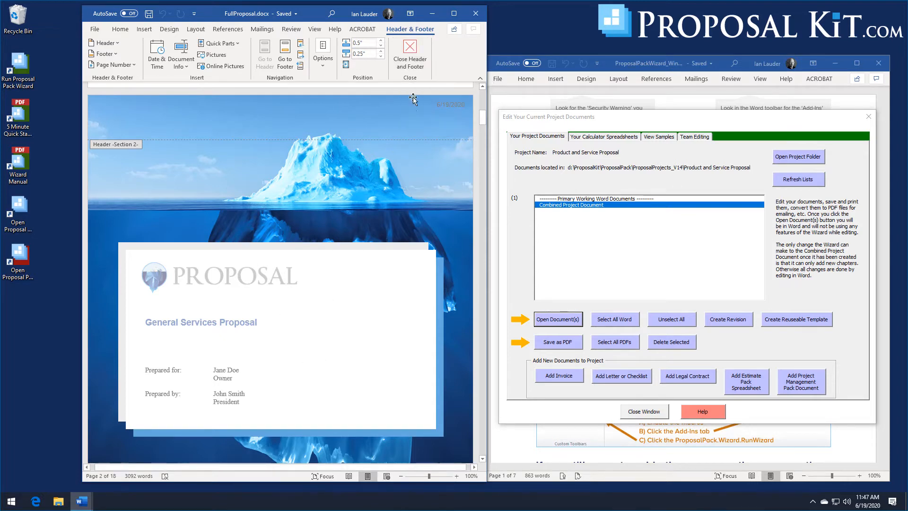
left_click(409, 54)
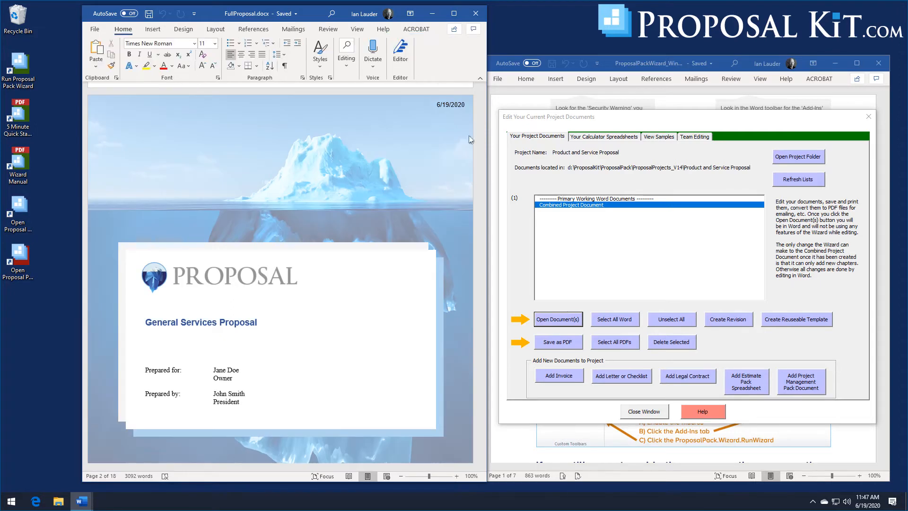
Look over the proposal's title page and table of contents, and return to the cover letter.
left_click_drag(481, 117, 482, 120)
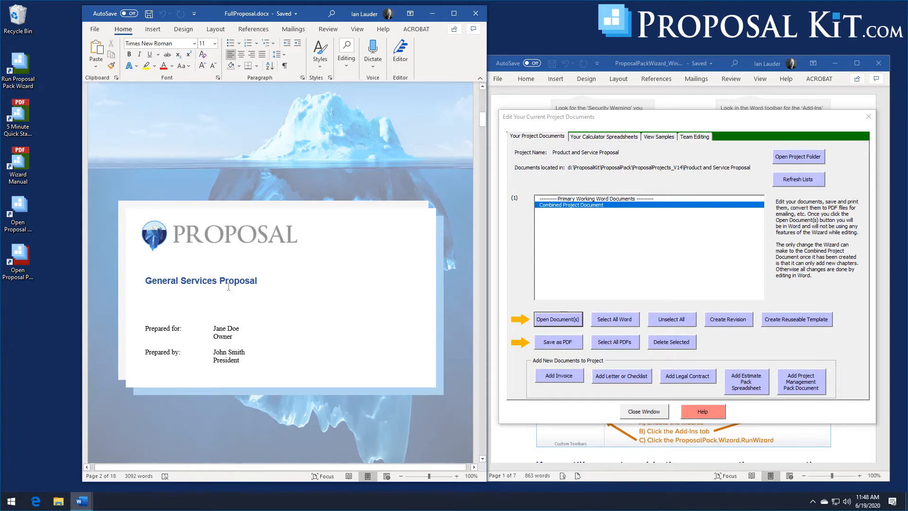
left_click_drag(483, 120, 485, 138)
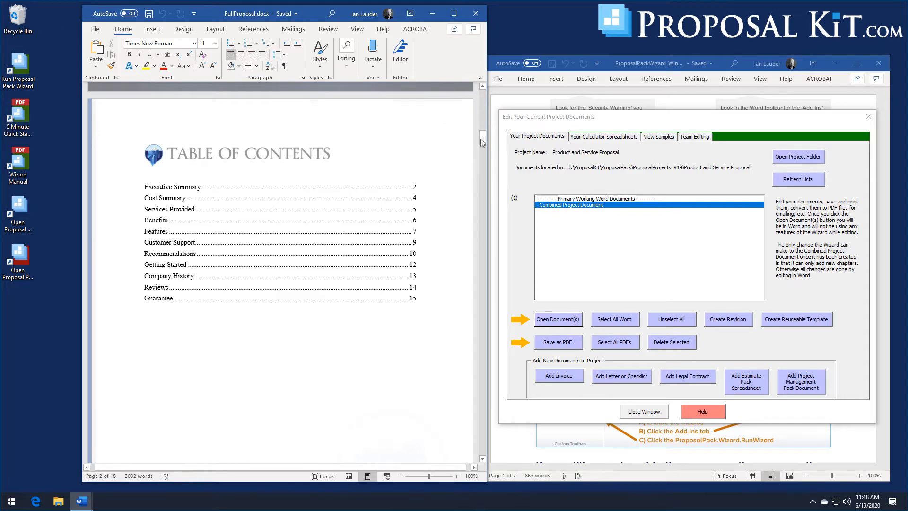
left_click_drag(482, 142, 489, 95)
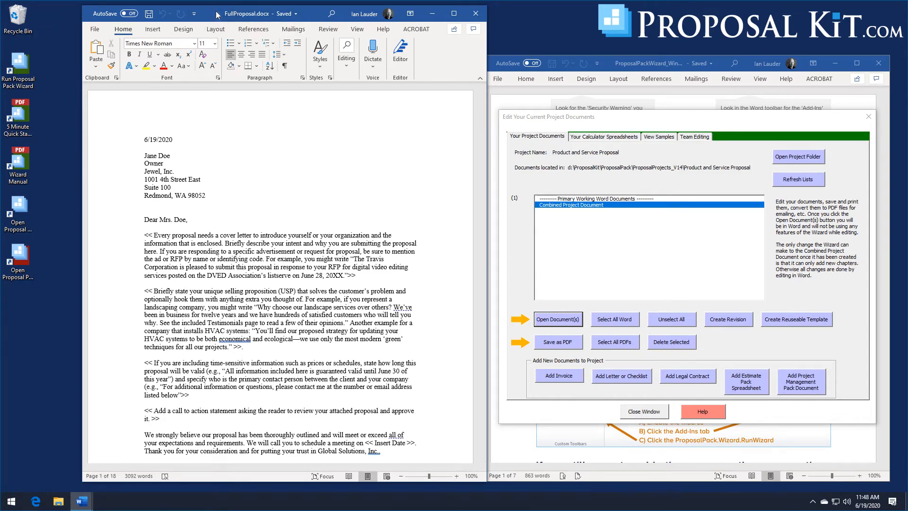
left_click_drag(312, 15, 299, 13)
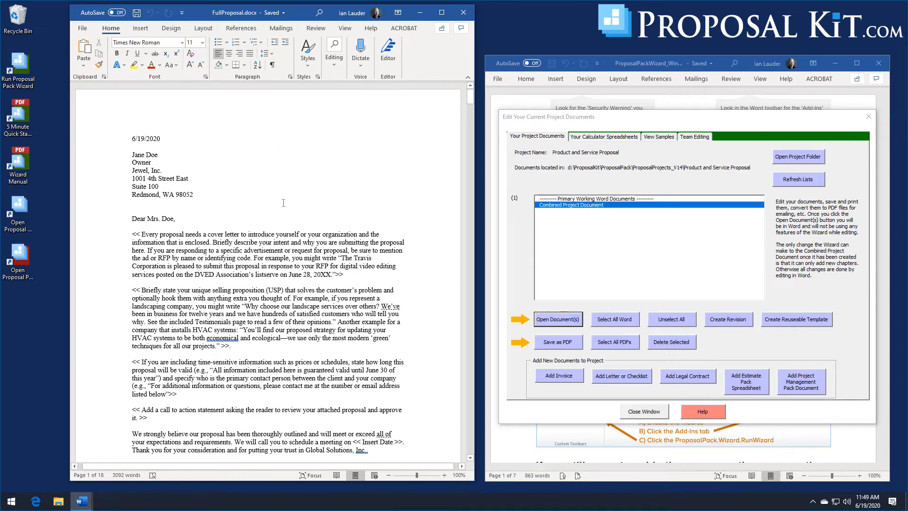
Close the Word proposal and save the Combined Project Document as a PDF, keeping the bracketed instructional text.
left_click(463, 12)
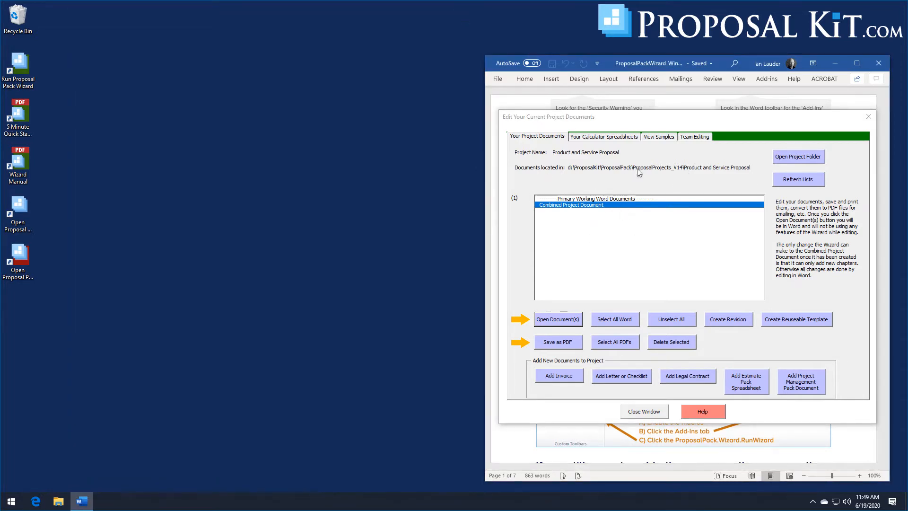
left_click(561, 344)
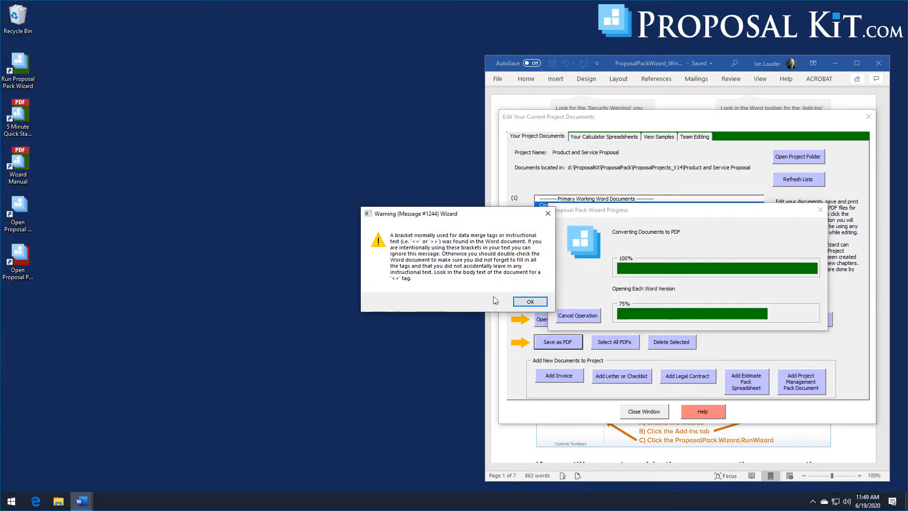
left_click(528, 302)
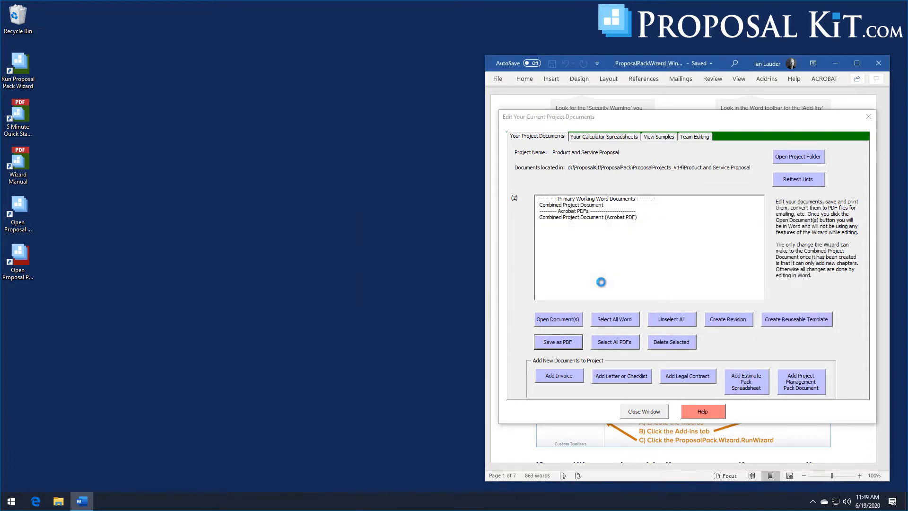
Open the PDF version of the Combined Project Document and look over its title page and table of contents.
left_click(568, 218)
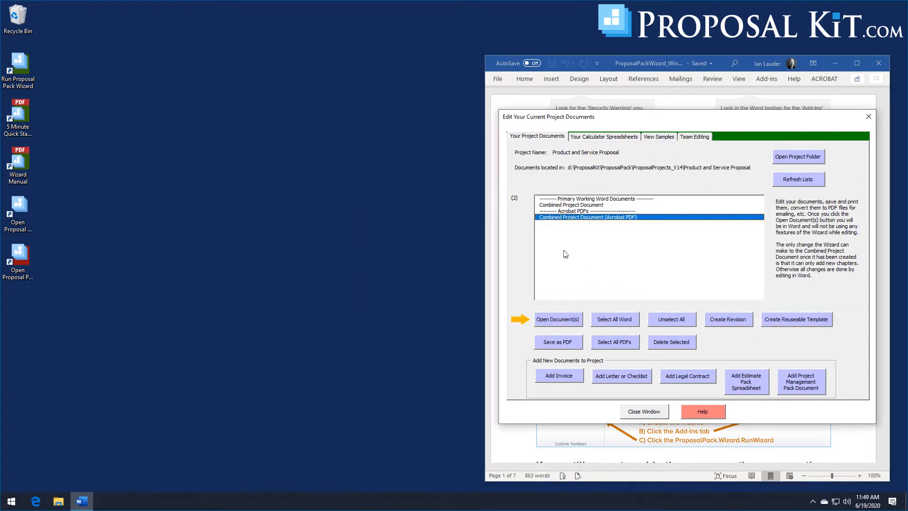
left_click(558, 320)
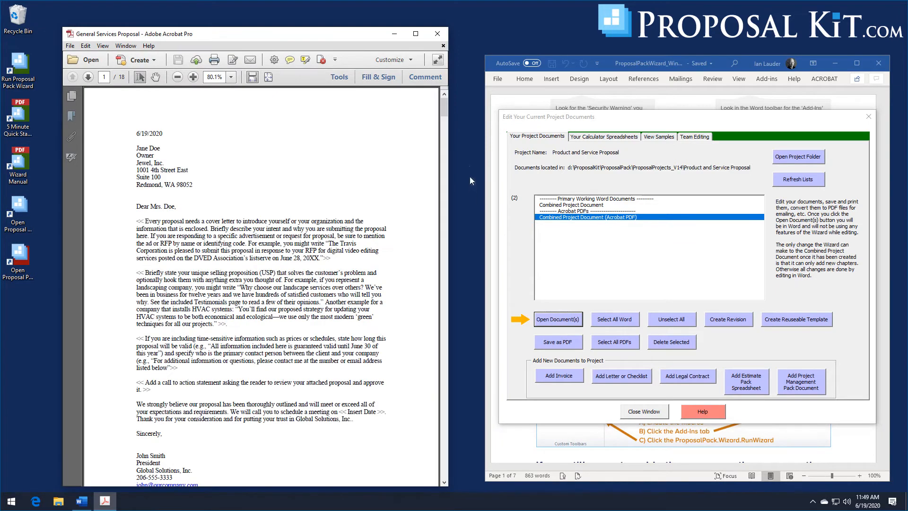
left_click_drag(443, 110, 445, 134)
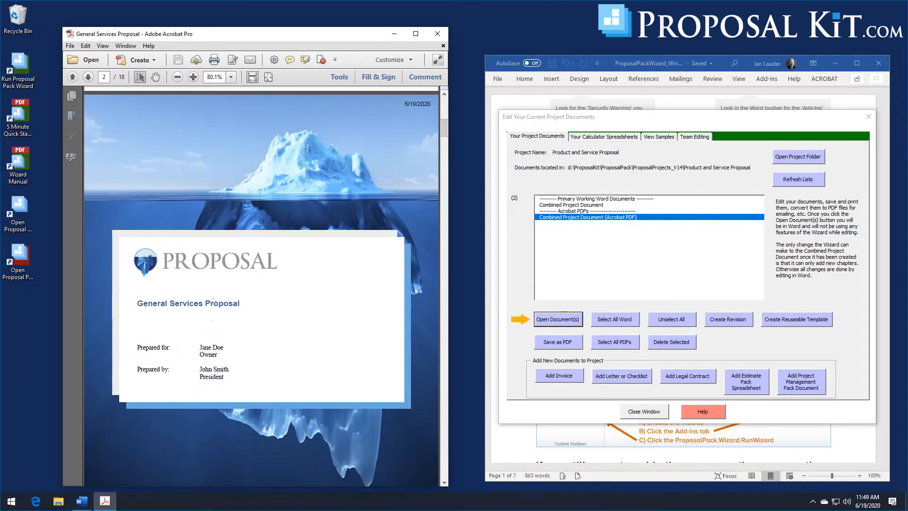
scroll(445, 129, "down", 5)
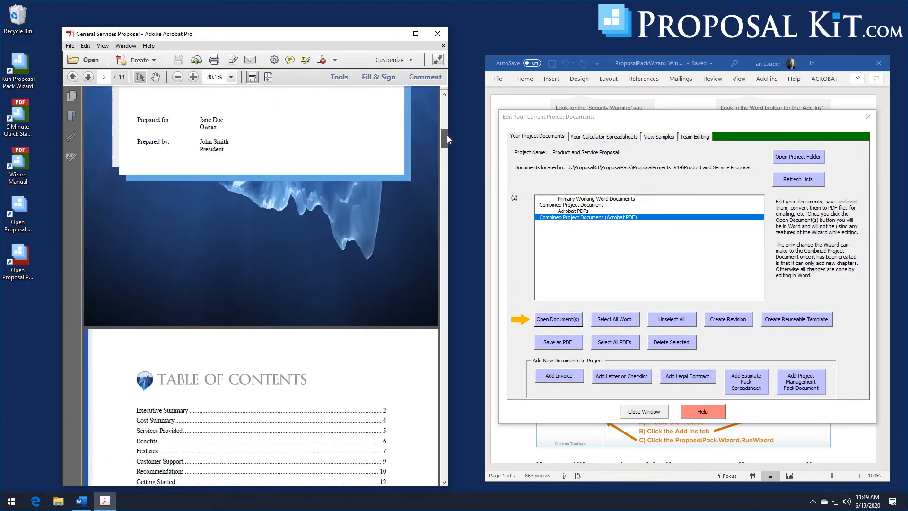
Look through the PDF proposal to its back page, close it and return to the wizard's home screen.
left_click_drag(447, 135, 461, 464)
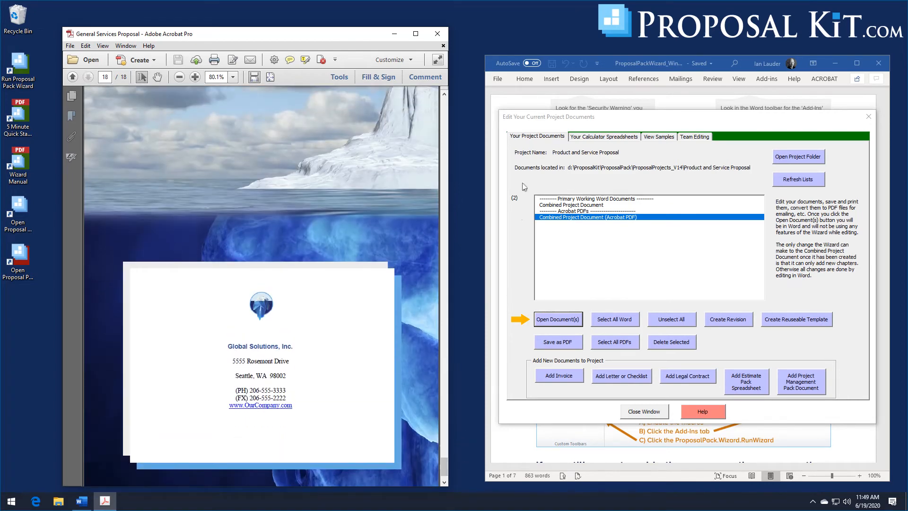
left_click(437, 34)
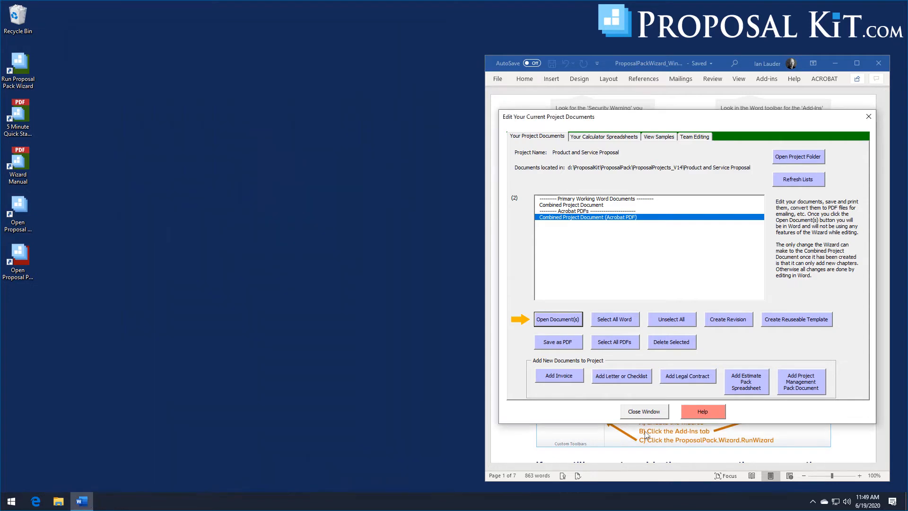
left_click(646, 413)
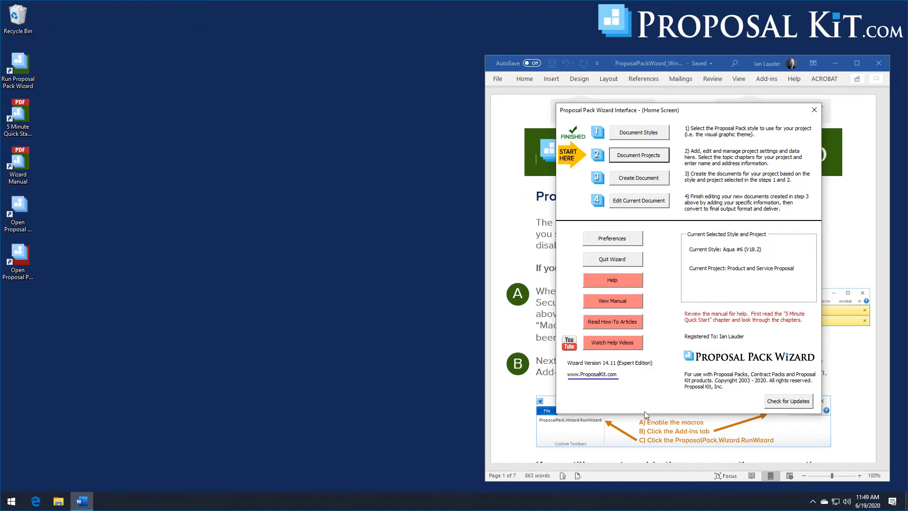
Set the Proposal Pack document style to Accounting #1 (V18.2).
left_click(642, 138)
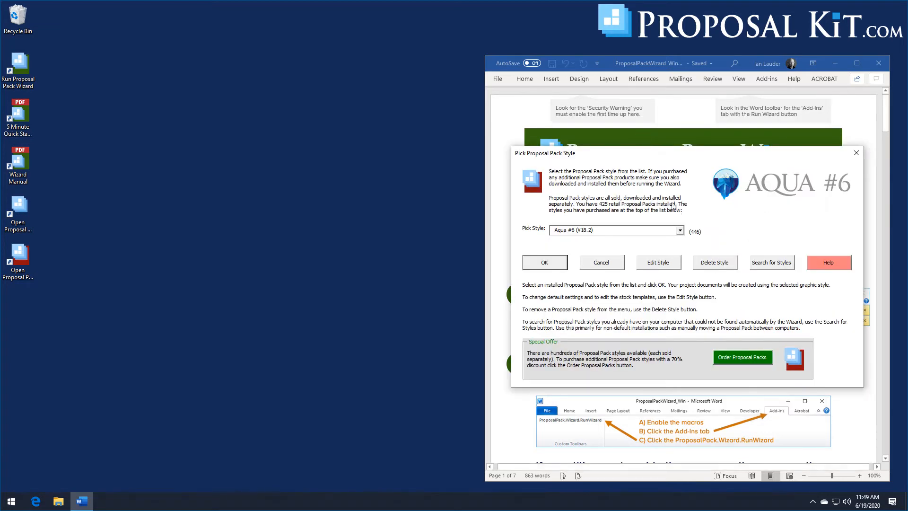
left_click(680, 230)
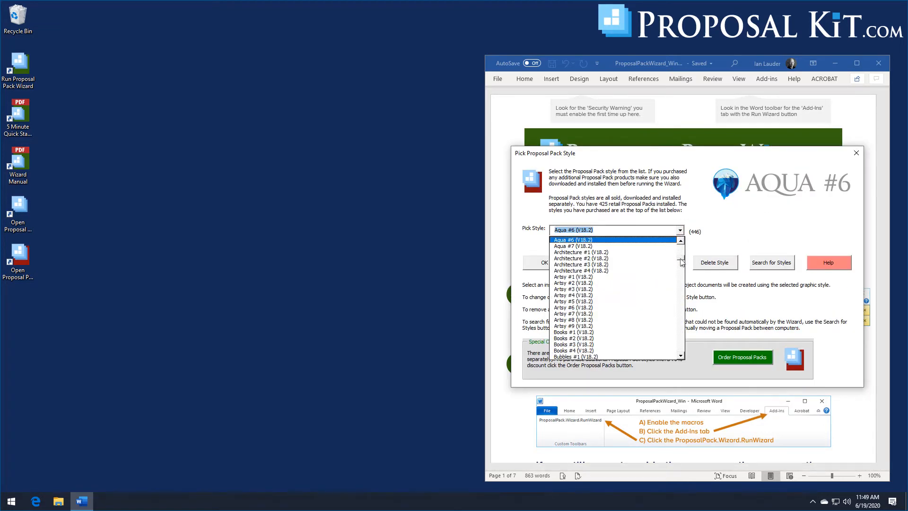
left_click_drag(680, 259, 681, 244)
left_click(574, 240)
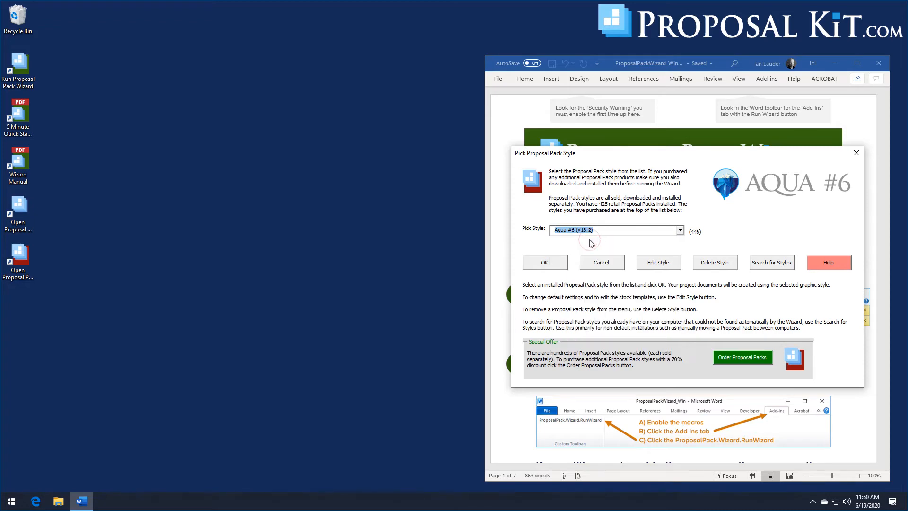
left_click(545, 263)
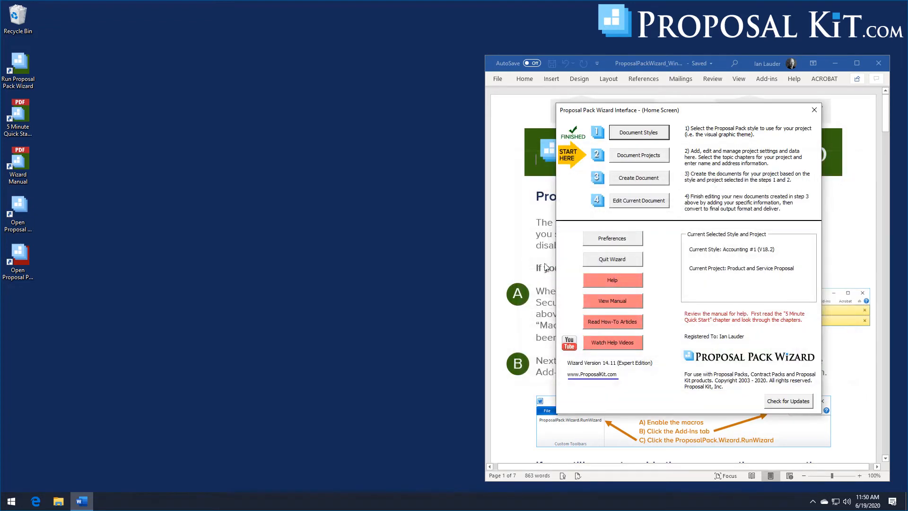
Add a new document project and turn off its Excel dynamic links.
left_click(641, 159)
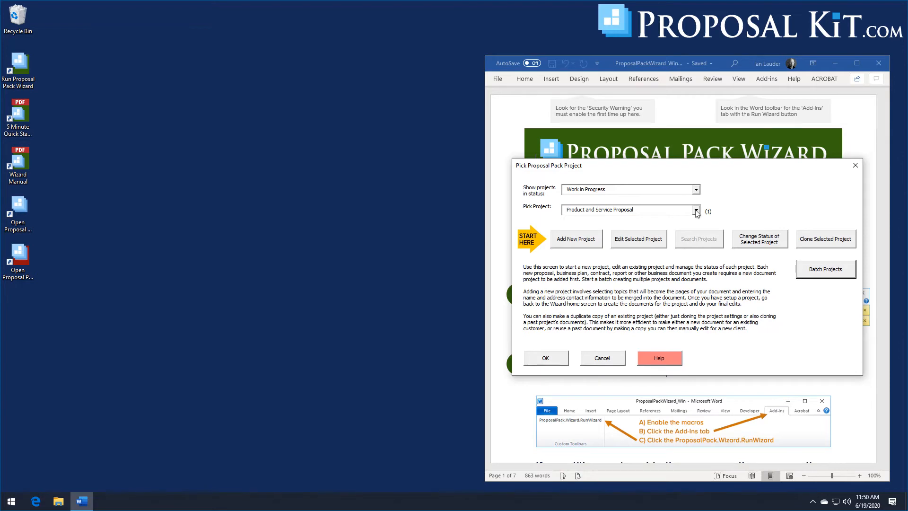
left_click(566, 245)
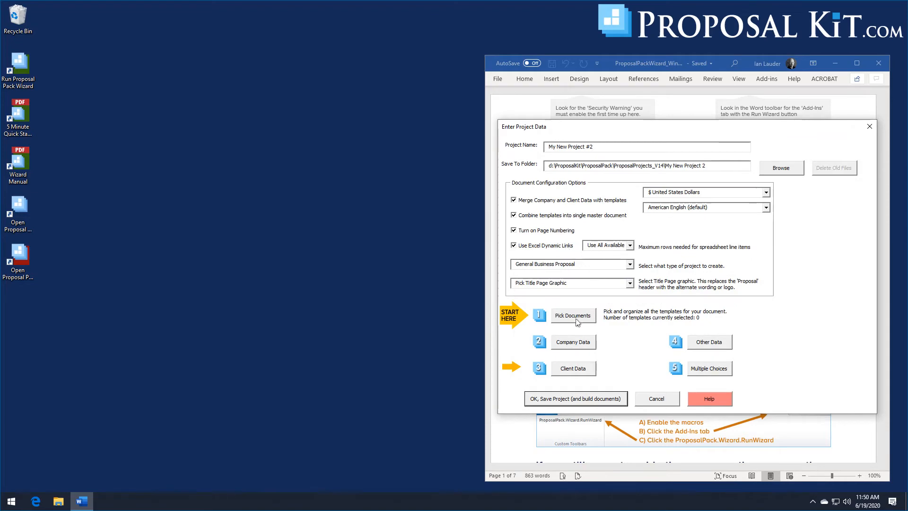
left_click(542, 247)
Import the content of the completed sample Accounting and Payroll Services Proposal and use its selected templates for the project.
left_click(565, 313)
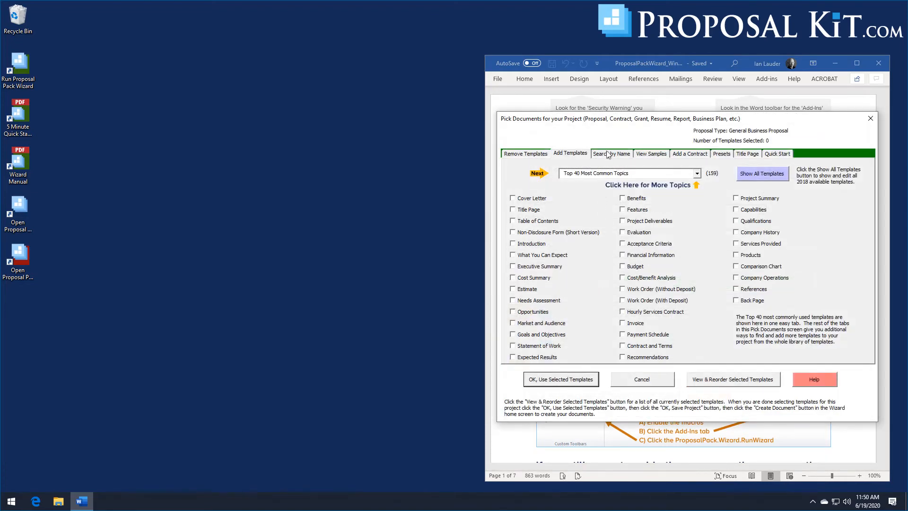
left_click(655, 153)
left_click(709, 204)
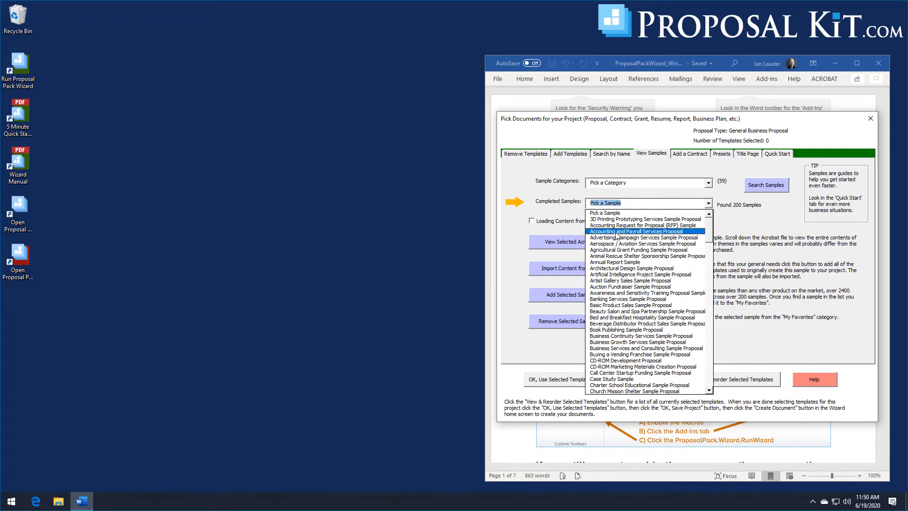
left_click(654, 232)
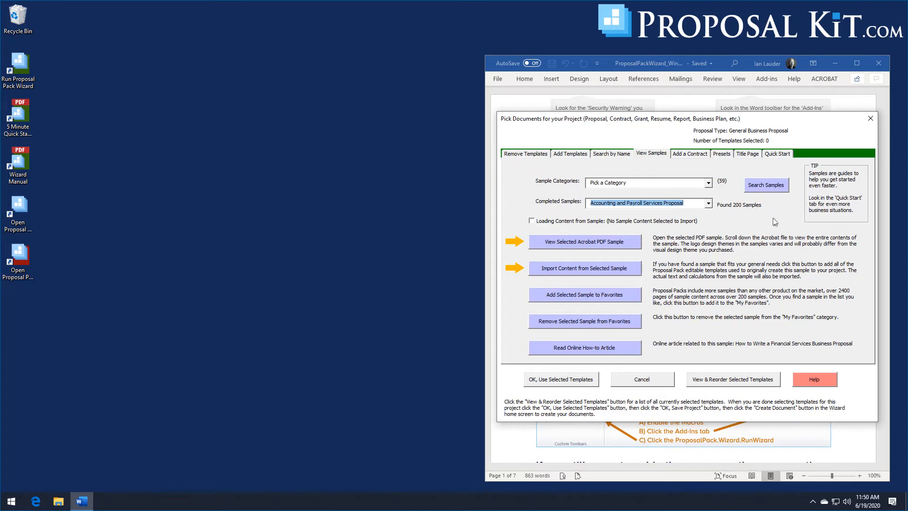
left_click(577, 268)
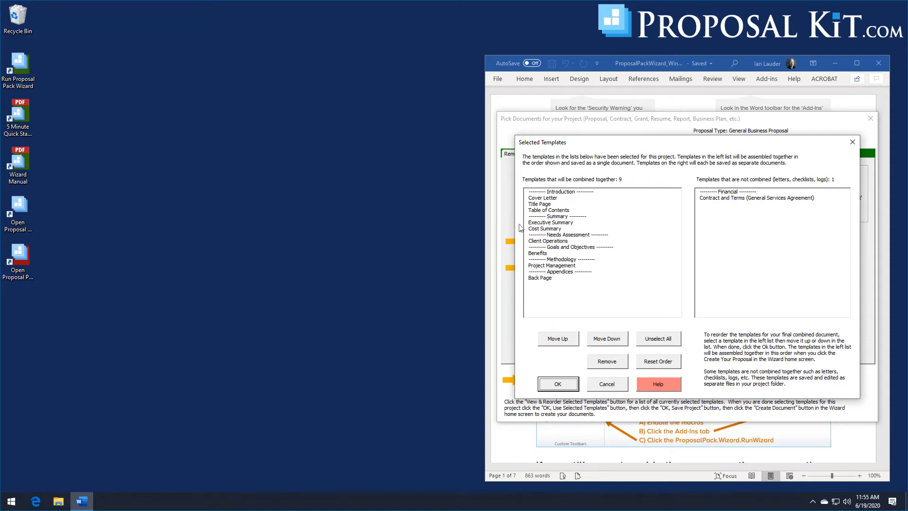
left_click(558, 384)
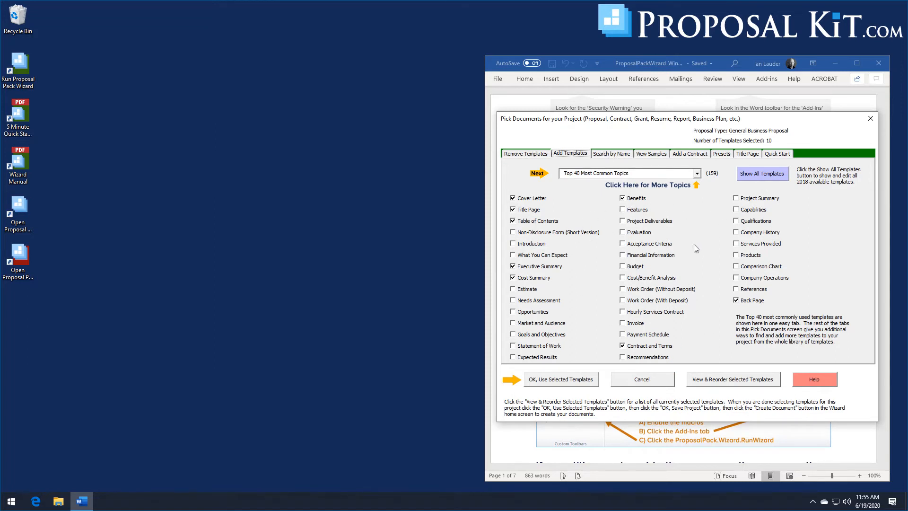
left_click(563, 380)
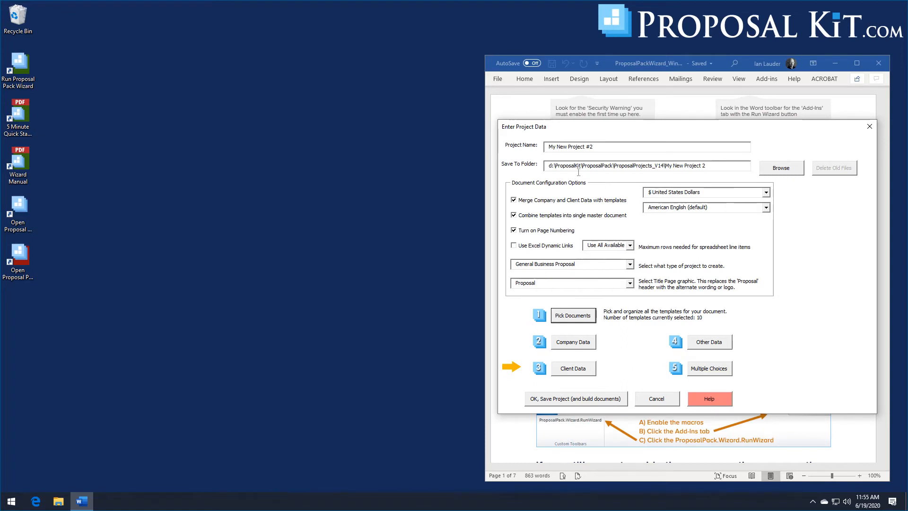
Populate the project's company information from the saved entry listed directly below Global Solutions, Inc.
left_click(575, 341)
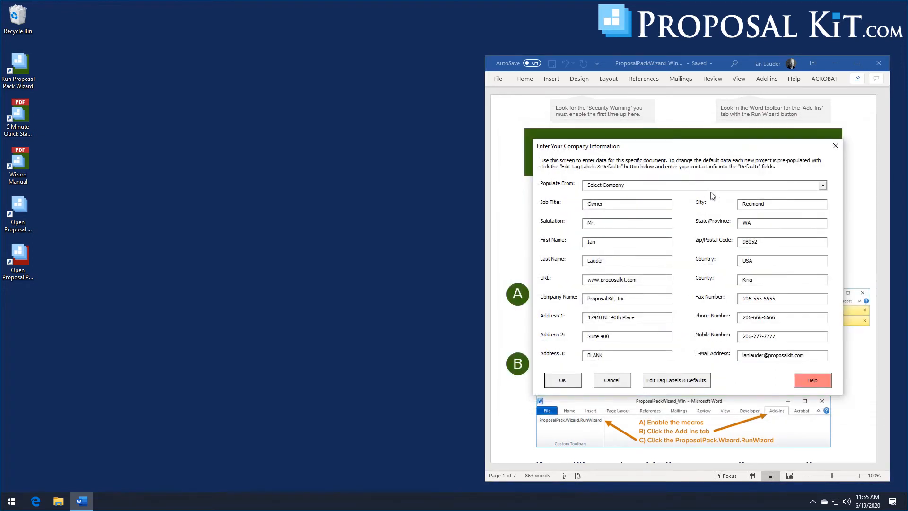
left_click(823, 188)
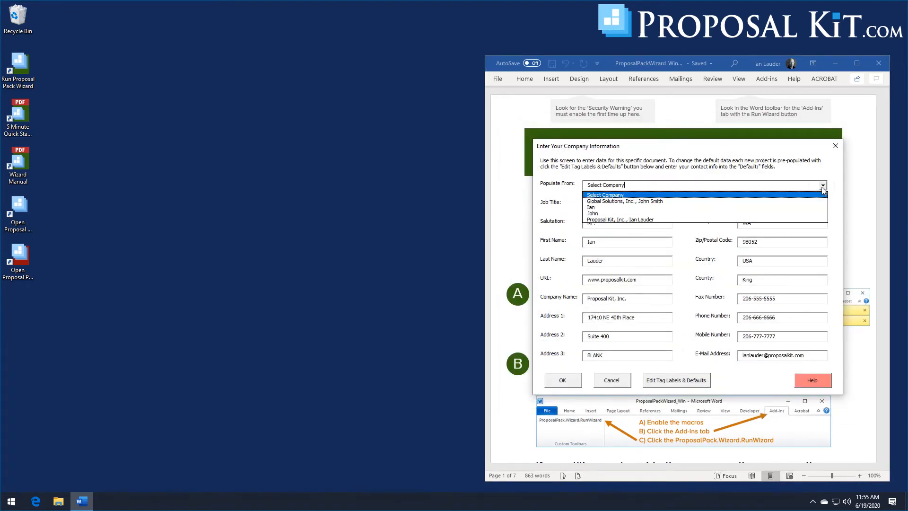
left_click(596, 209)
left_click(565, 378)
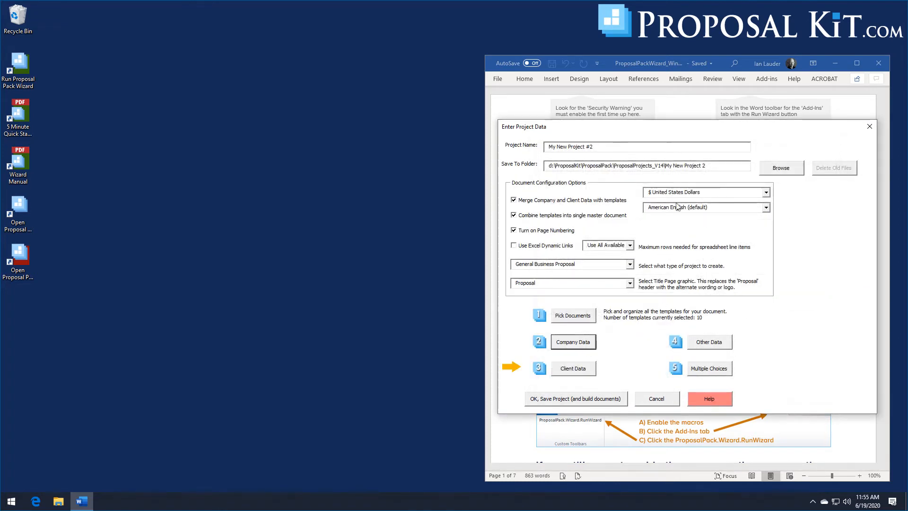
Populate the client data from the saved Widgets R Us, Inc. entry and set the proposal title to Accounting Services Proposal.
left_click(583, 368)
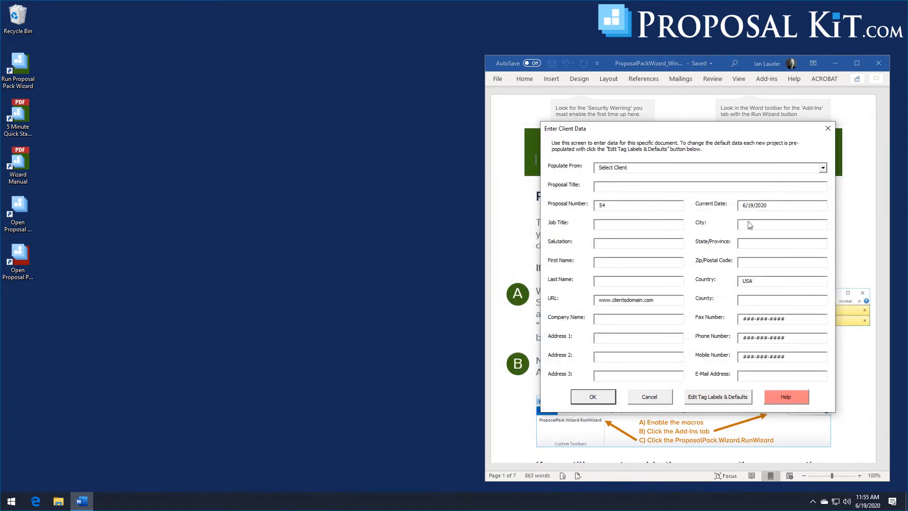
left_click(823, 168)
left_click(610, 190)
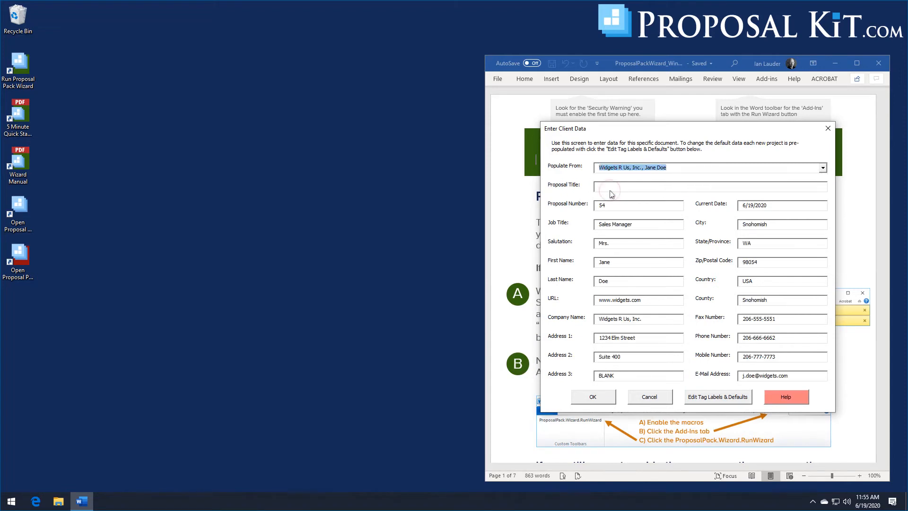
left_click(611, 191)
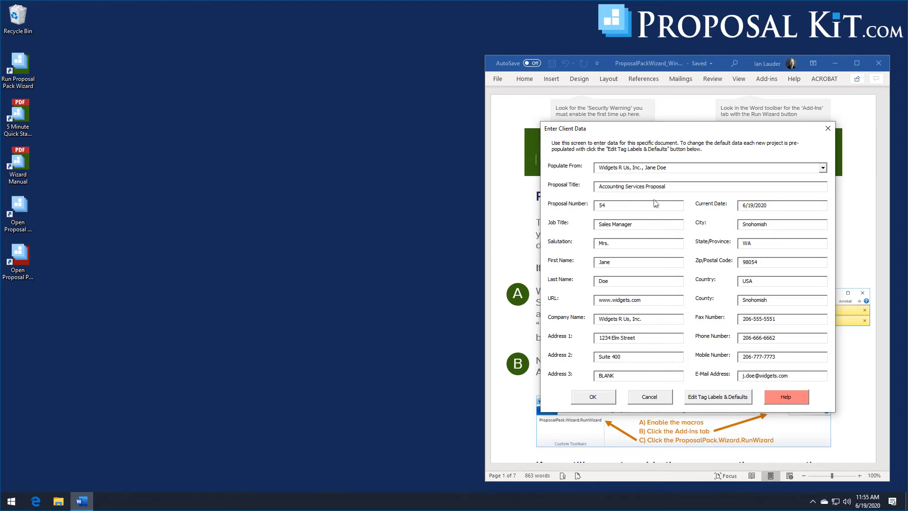
left_click(607, 402)
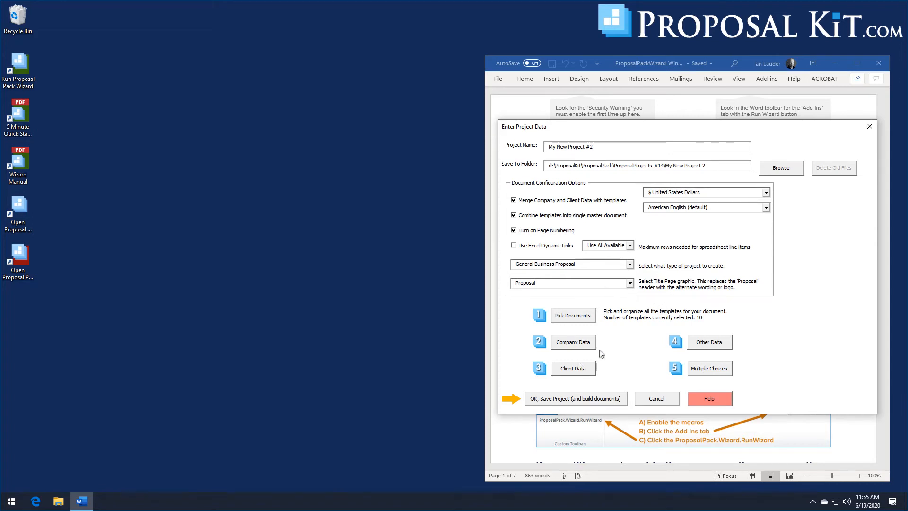
Save the project, build its documents and continue to the screen for editing the project documents.
left_click(562, 400)
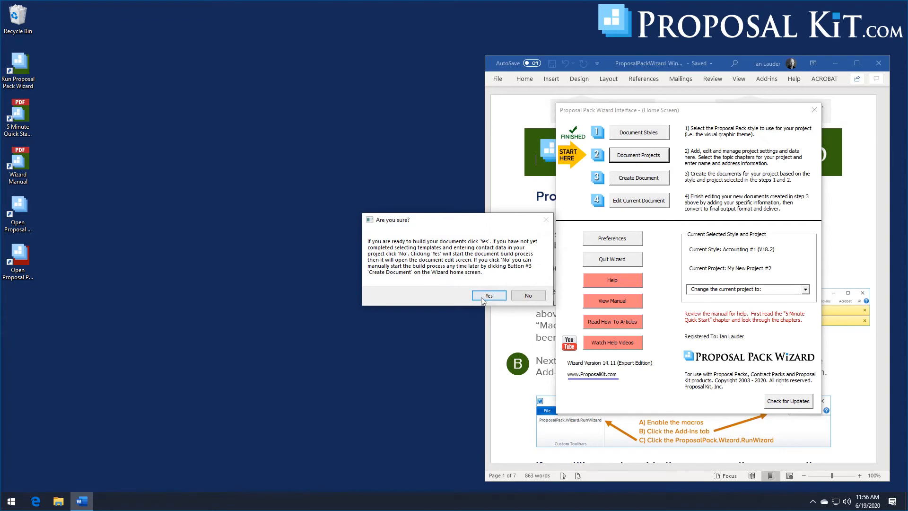
key("Return")
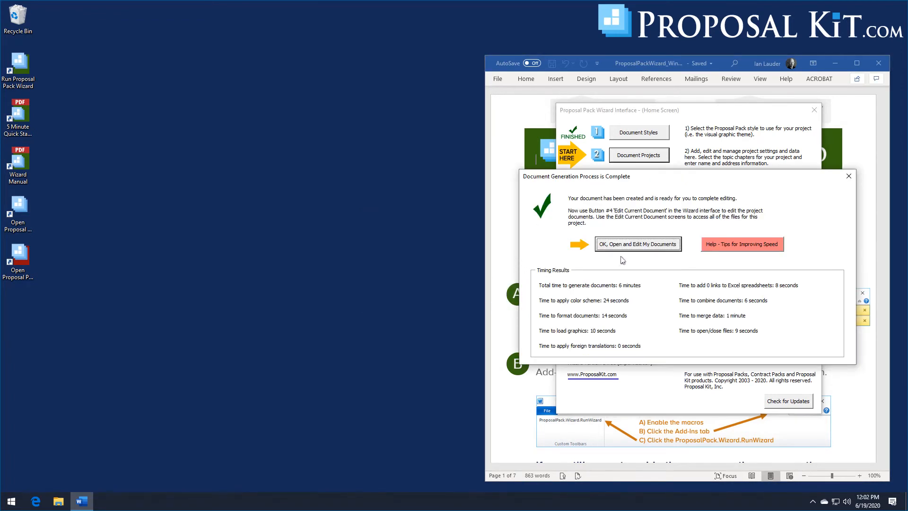
left_click(633, 251)
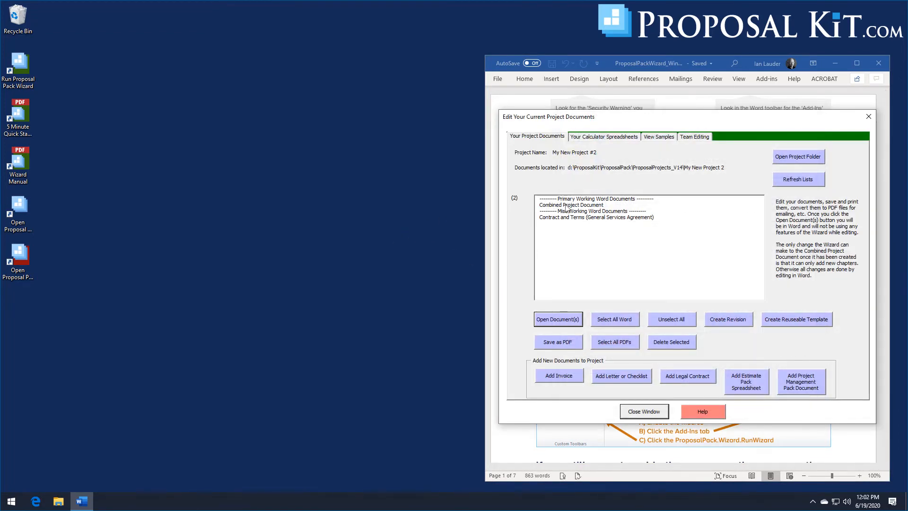
Open the Combined Project Document together with the Contract and Terms (General Services Agreement).
left_click(566, 206)
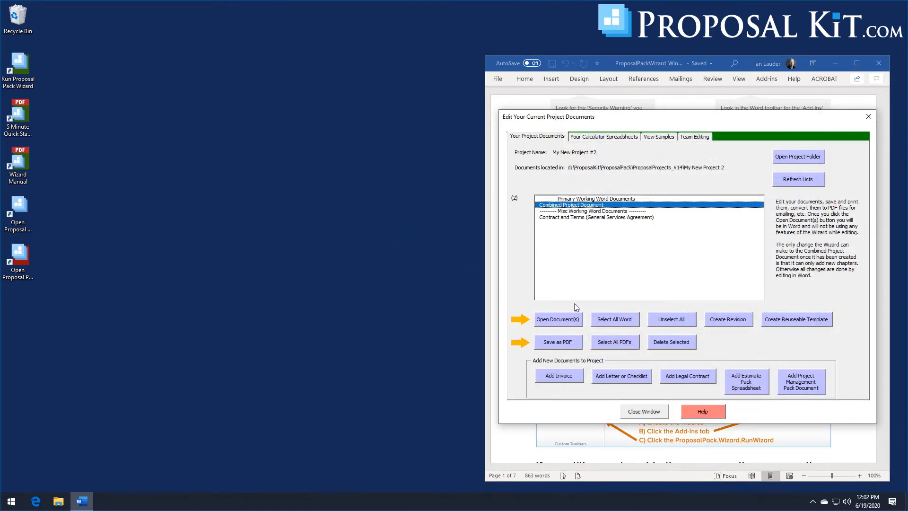
left_click(581, 218)
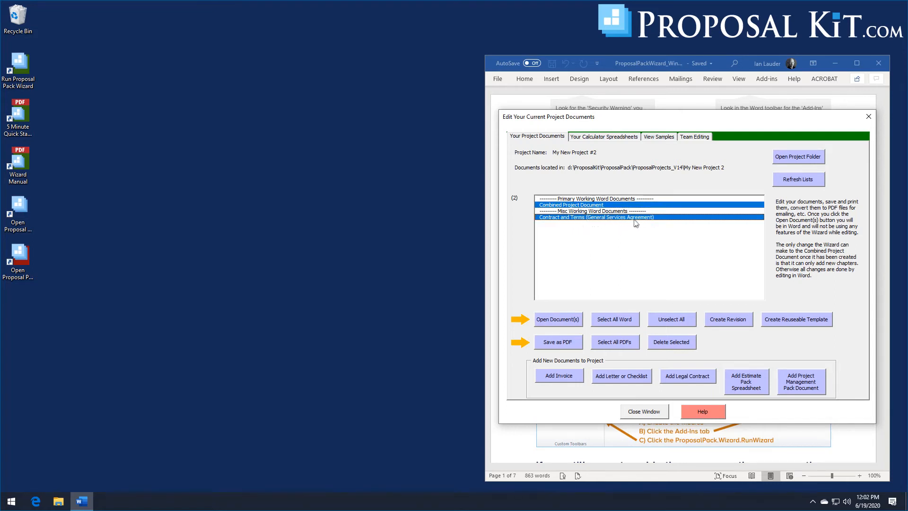
left_click(558, 319)
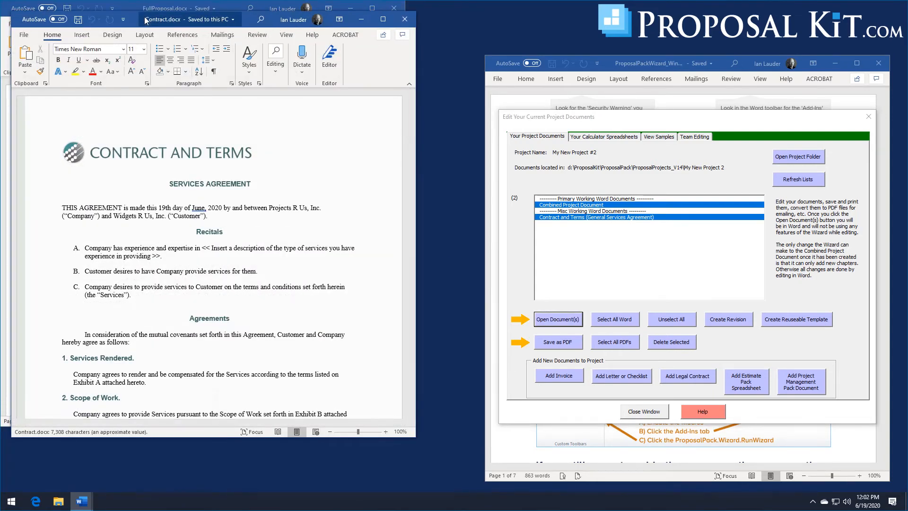
Place the Contract and Terms document beside the proposal, look over its services agreement text and close it.
left_click_drag(254, 26, 572, 16)
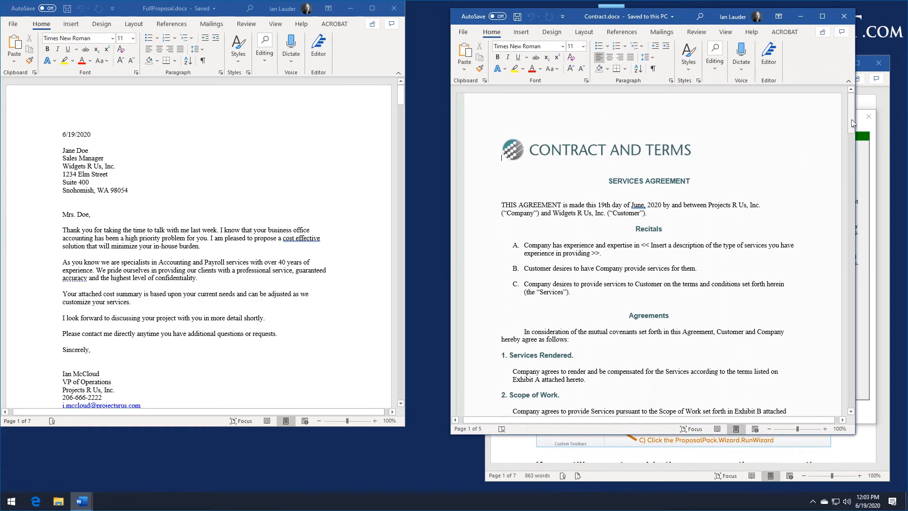
scroll(837, 125, "down", 5)
scroll(838, 123, "up", 5)
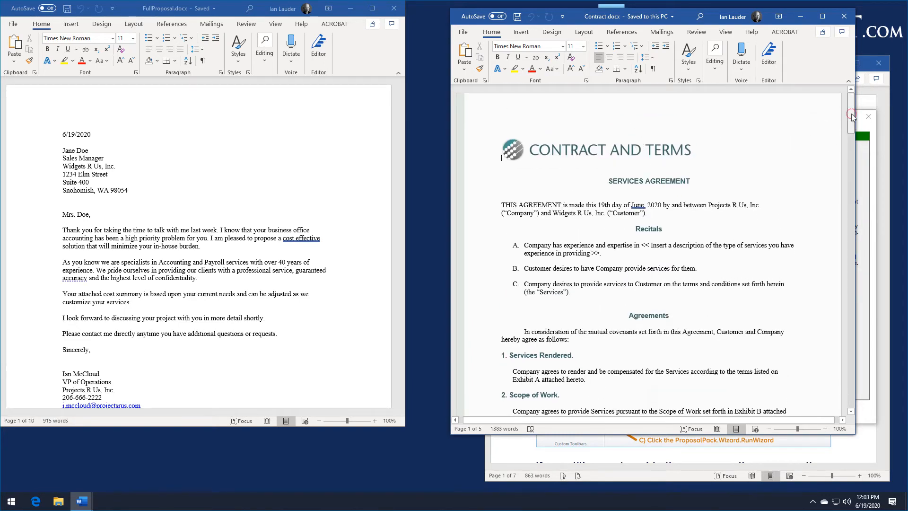
mouse_move(852, 116)
left_mouse_down()
mouse_move(844, 275)
mouse_move(855, 403)
mouse_move(852, 105)
left_mouse_up()
left_click(844, 16)
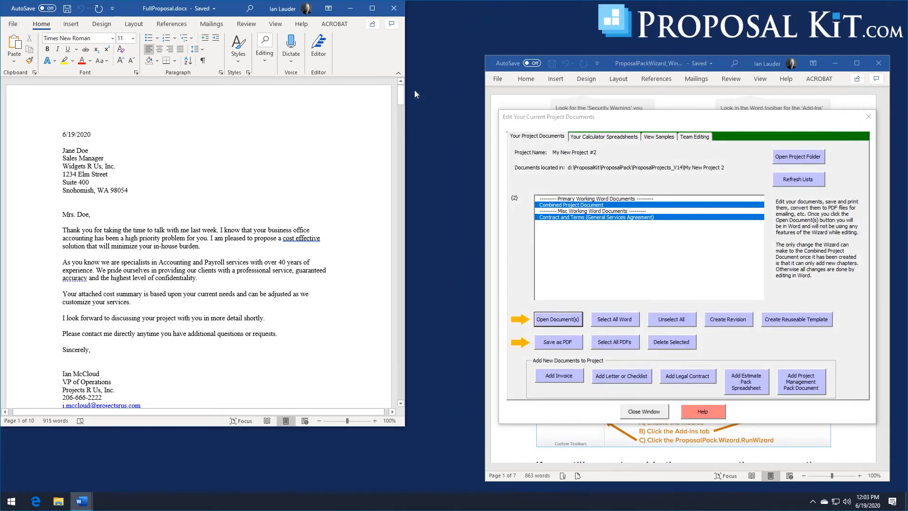
Look through FullProposal.docx from the cover letter to the back page, close it and return to the wizard's home screen.
left_click_drag(230, 10, 303, 22)
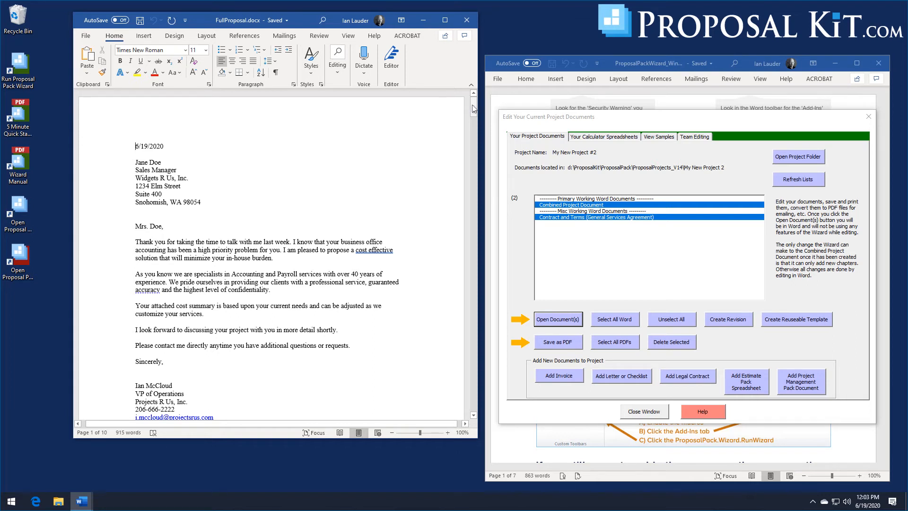
left_click_drag(473, 108, 476, 405)
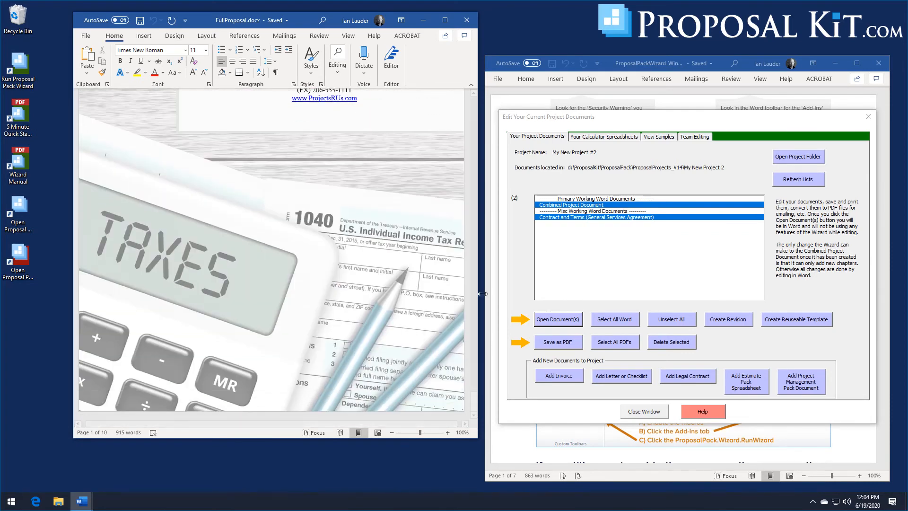
left_click(470, 24)
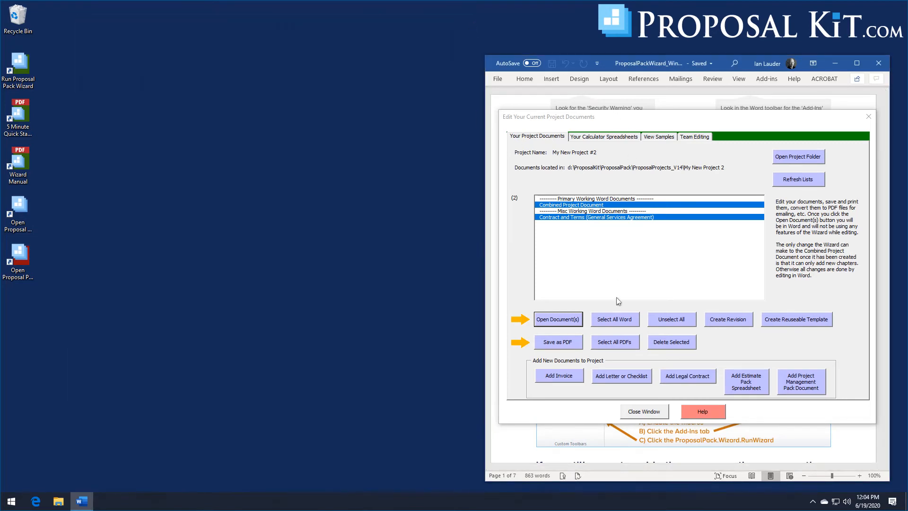
left_click(642, 413)
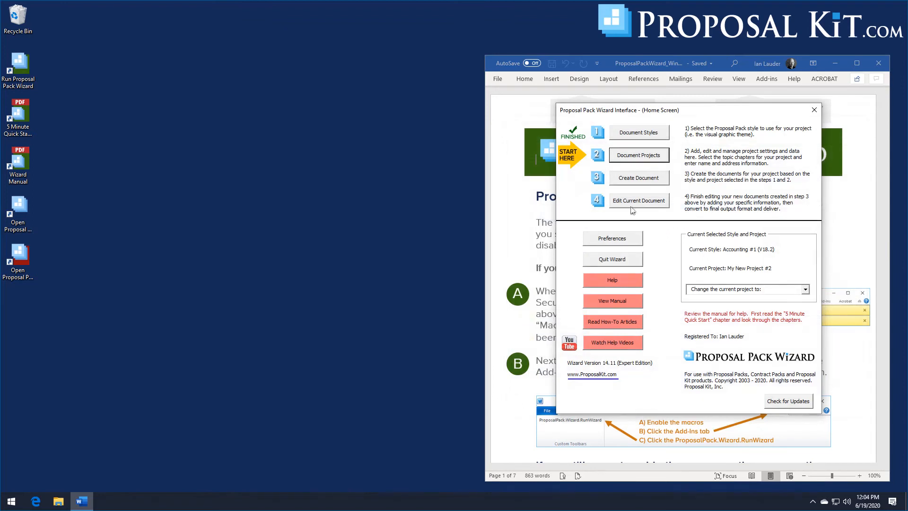
Select Security #8 (V18.2) as the Proposal Pack document style.
left_click(647, 136)
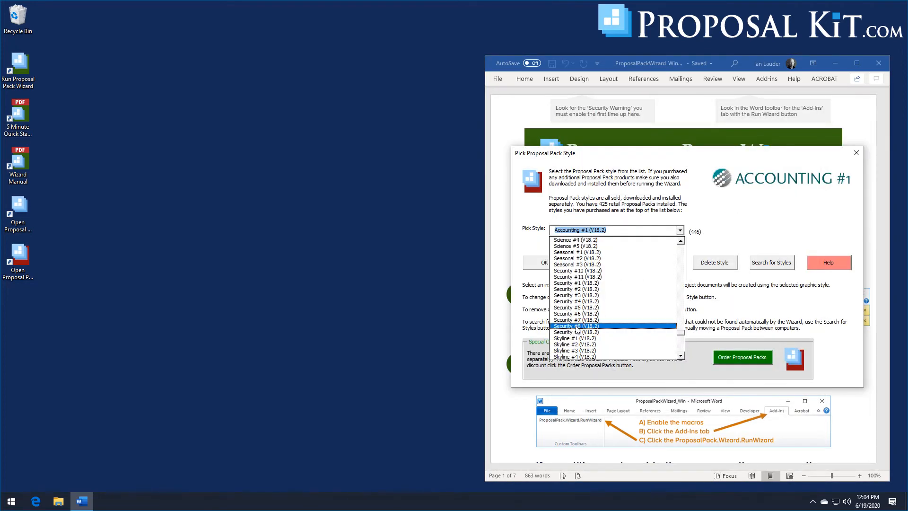
left_click(577, 327)
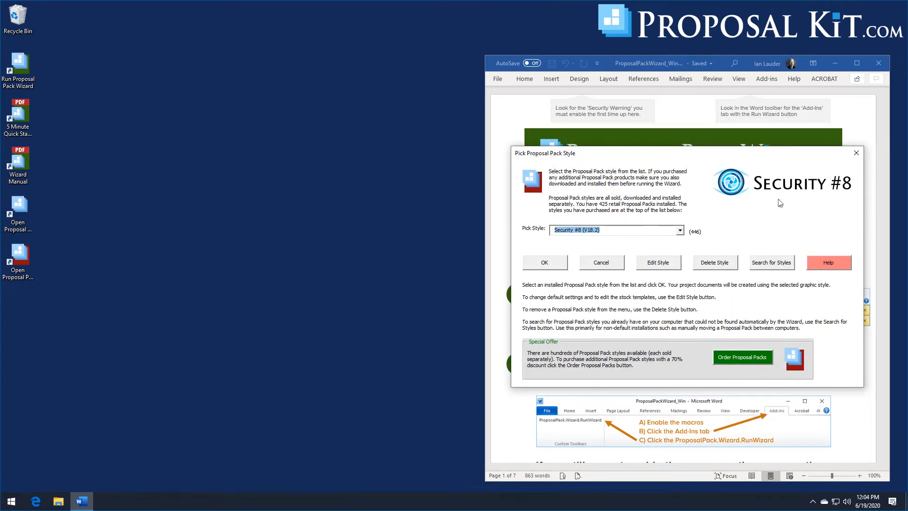
left_click(550, 265)
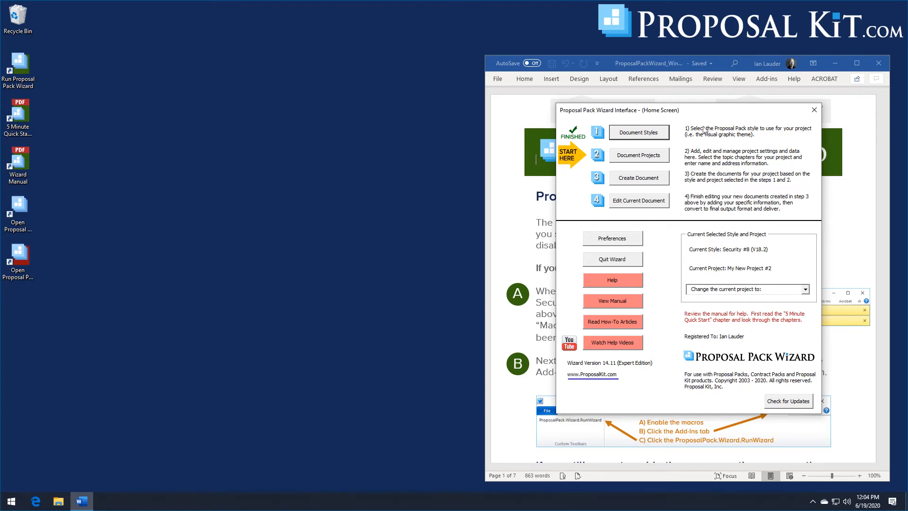
Add a new proposal project and turn off its Excel dynamic links.
left_click_drag(693, 110, 694, 112)
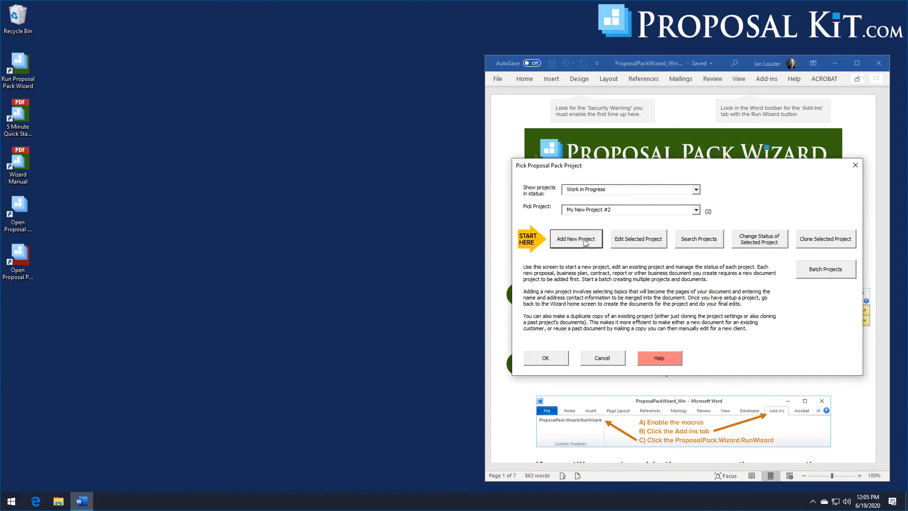
left_click(585, 242)
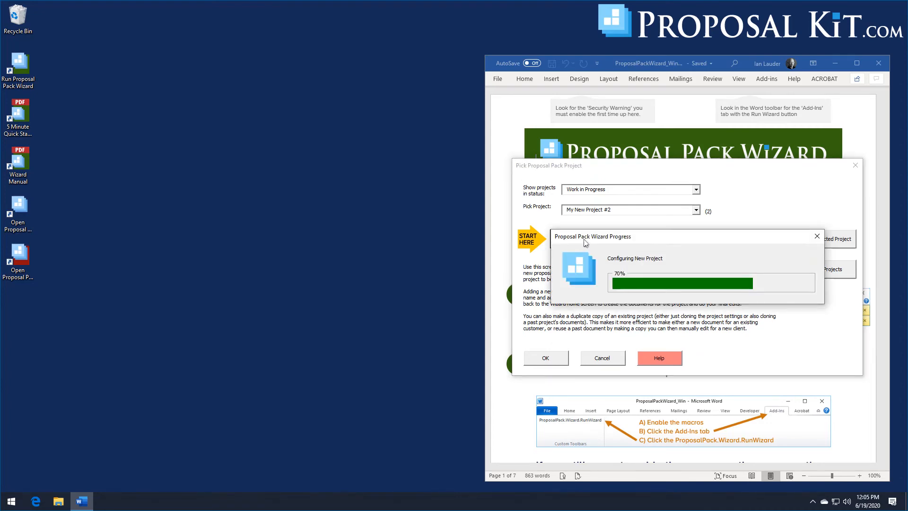
left_click(541, 246)
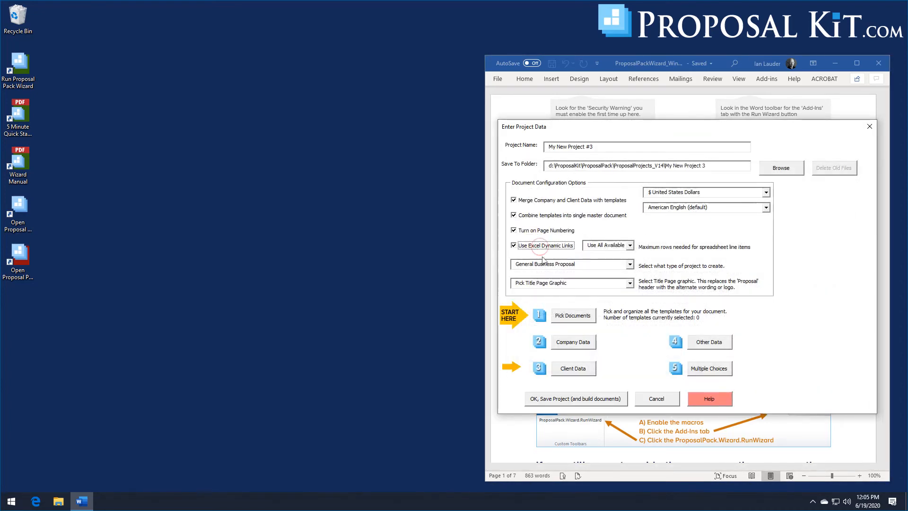
Search the quick start import lists for "security" while picking the project's documents.
left_click(572, 316)
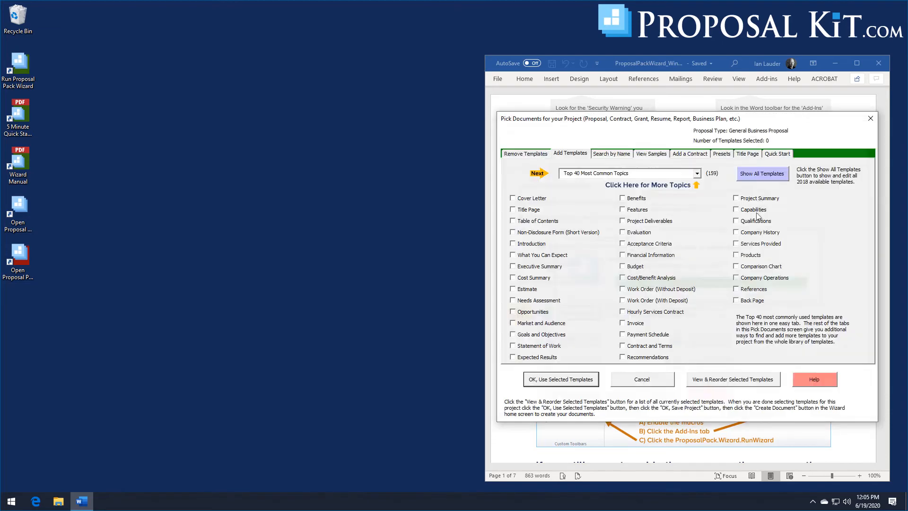
left_click(774, 154)
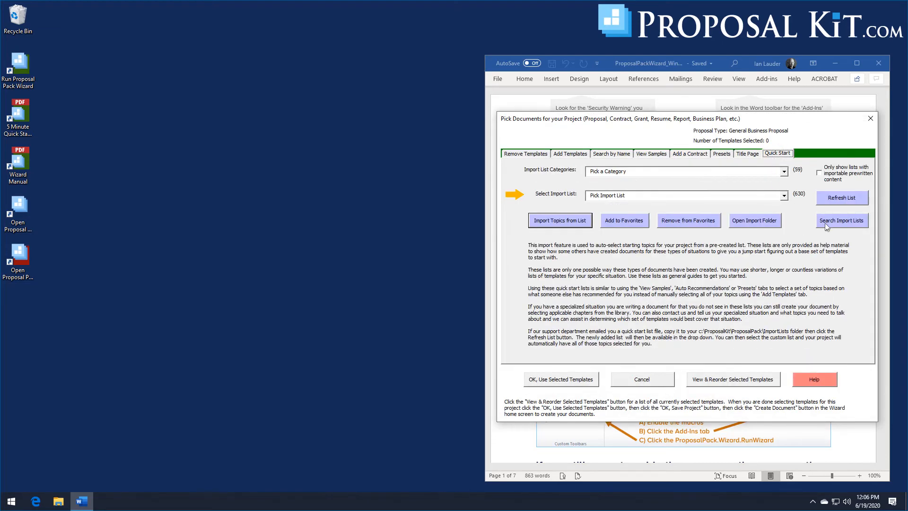
left_click(827, 226)
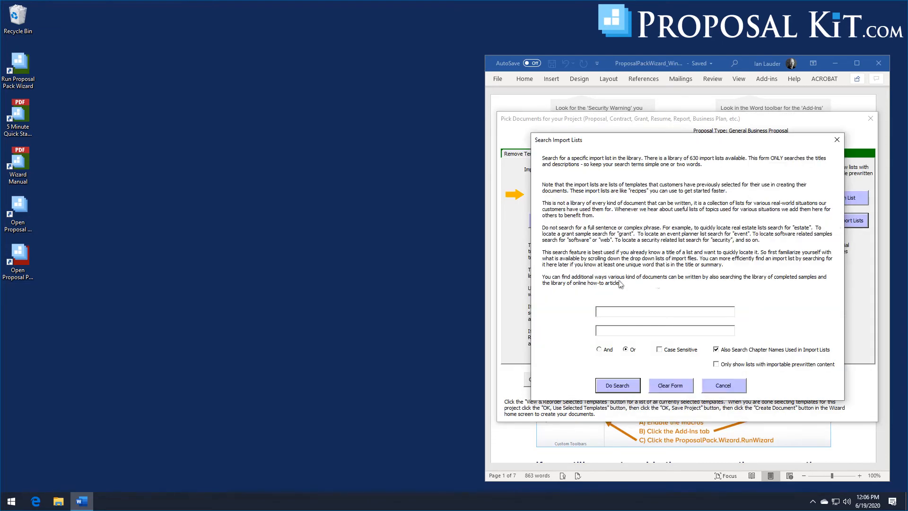
left_click(619, 308)
type("security")
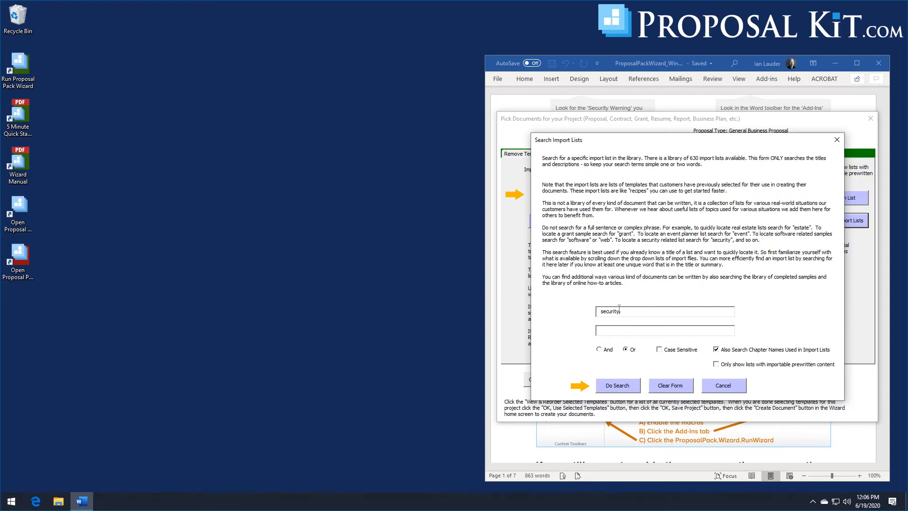
left_click(620, 385)
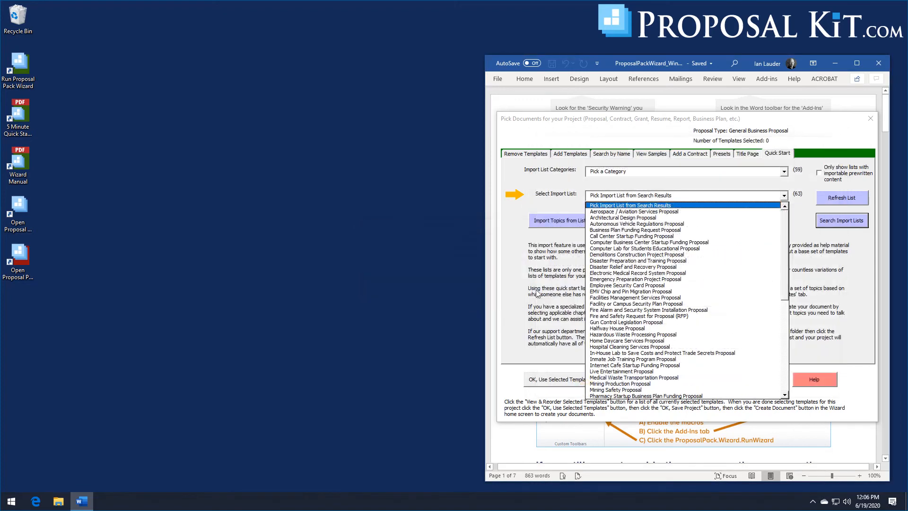
Import the topics of the Security Guard Services Proposal (Bodyguards) list into the project and accept the template selection.
left_click(535, 288)
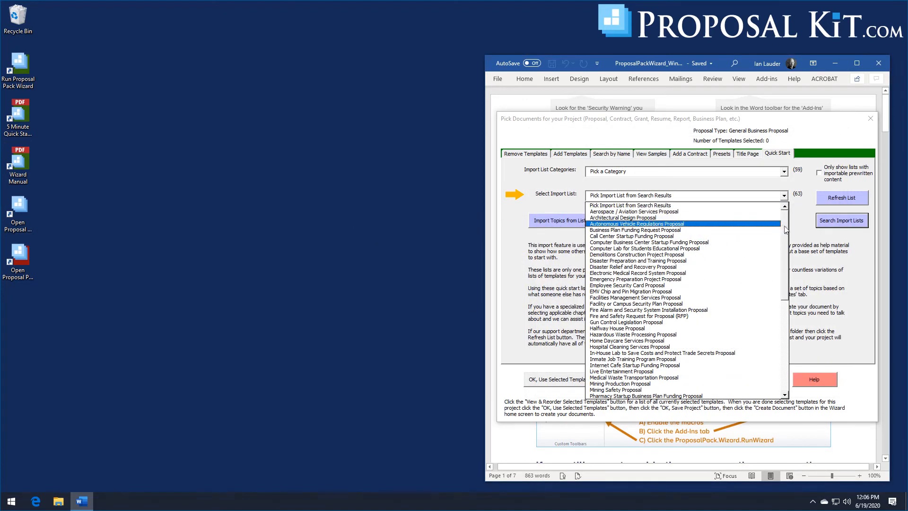
left_click_drag(785, 226, 788, 319)
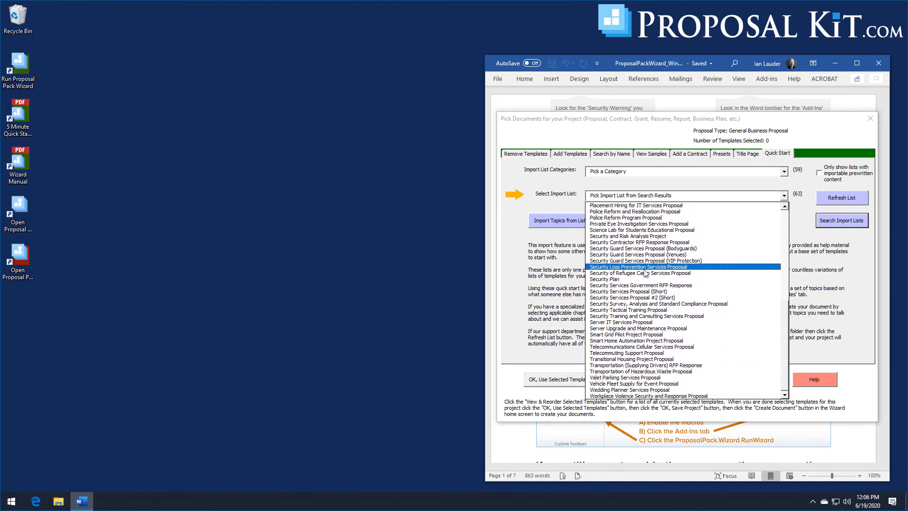
left_click(629, 248)
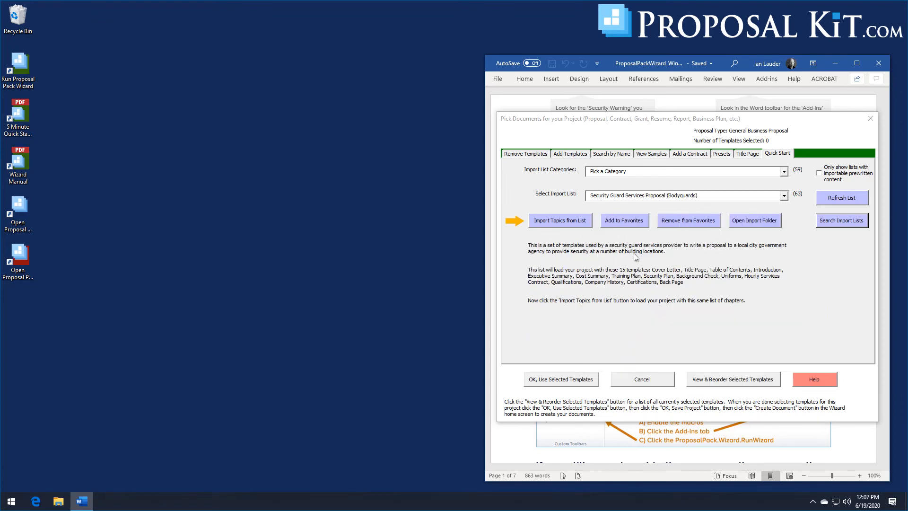
left_click(545, 224)
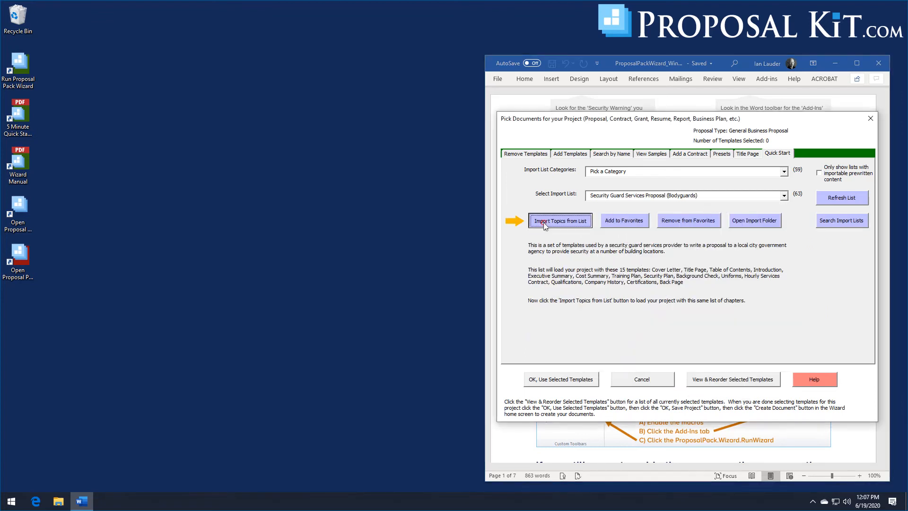
left_click(524, 297)
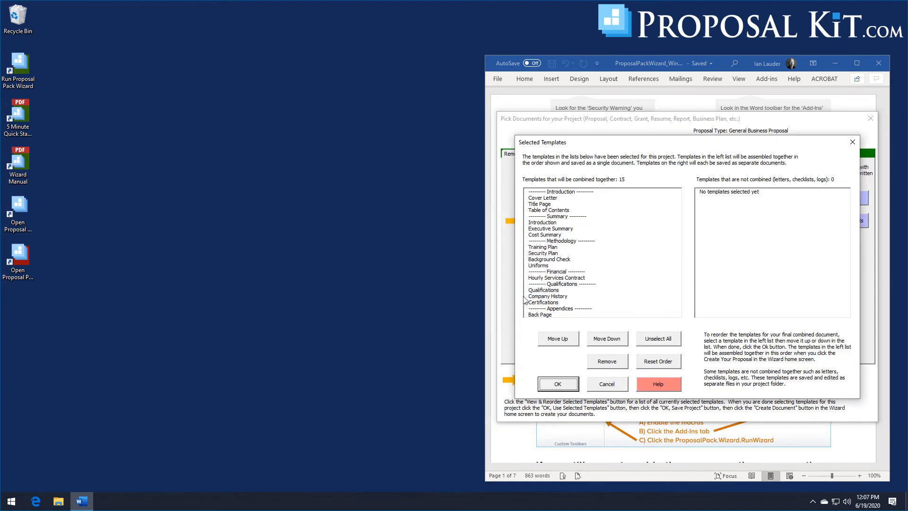
left_click(551, 387)
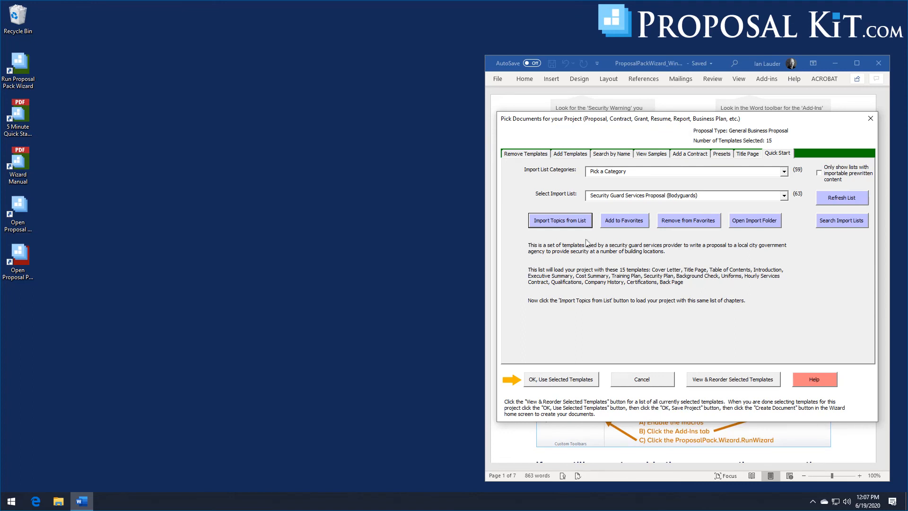
Review the order of the selected templates, keep it as it is and use these templates for the project.
left_click(716, 378)
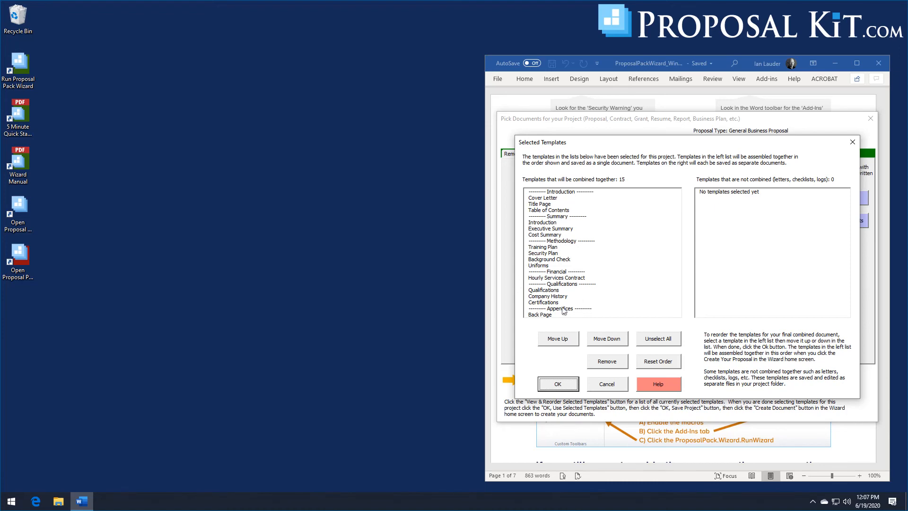
left_click(558, 383)
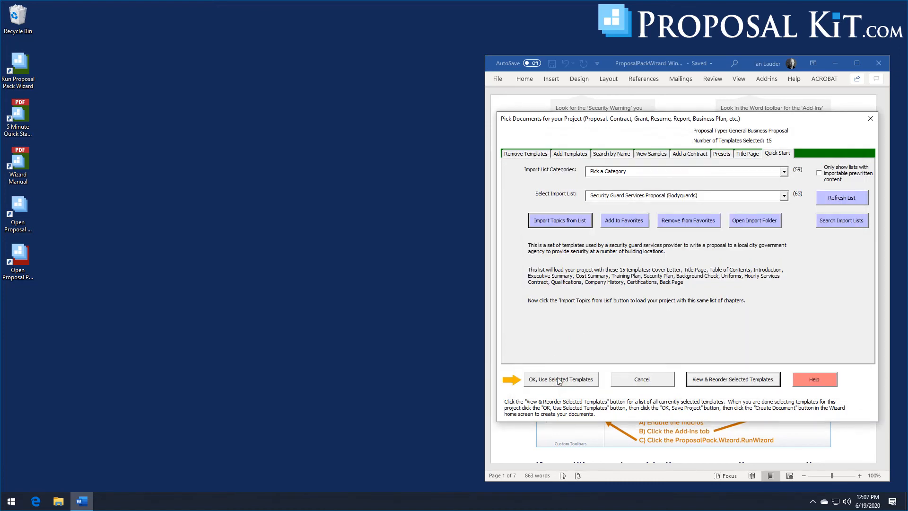
left_click(559, 380)
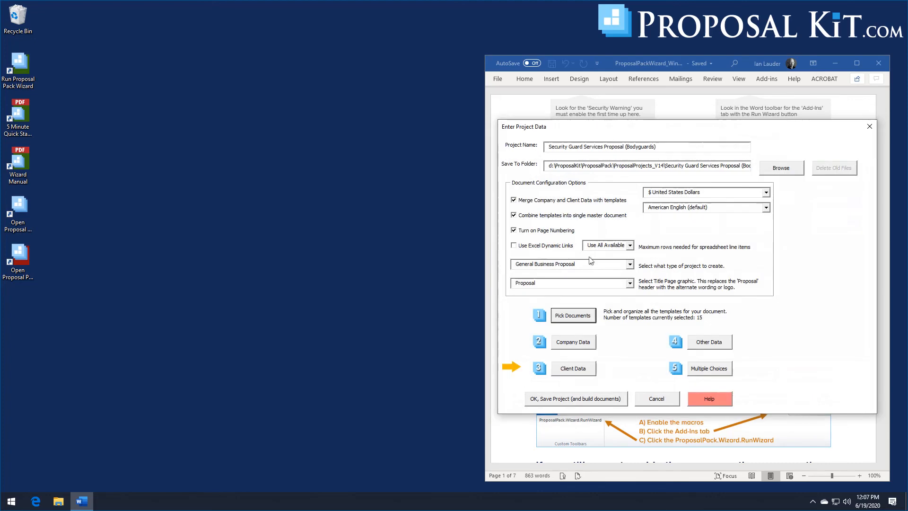
Fill in the project's company data from the saved Projects R Us, Inc. contact.
left_click(572, 347)
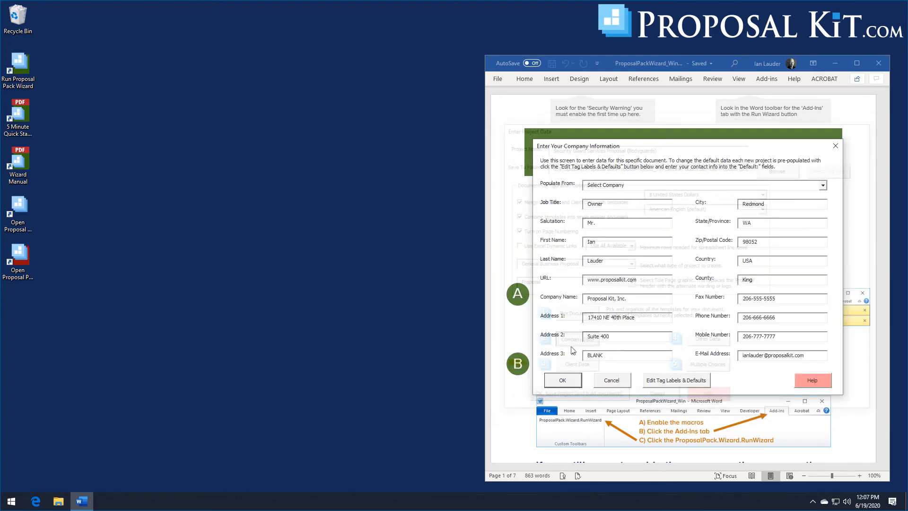
left_click(823, 185)
left_click(679, 207)
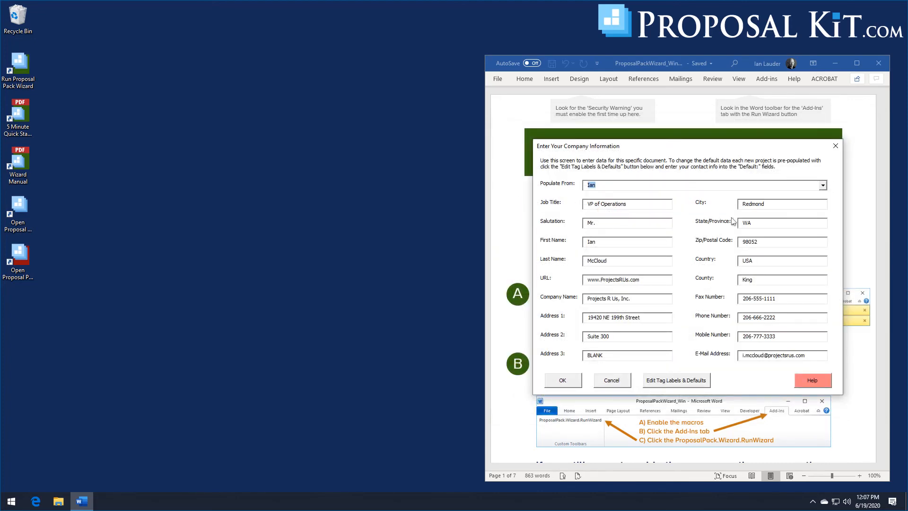
left_click(563, 380)
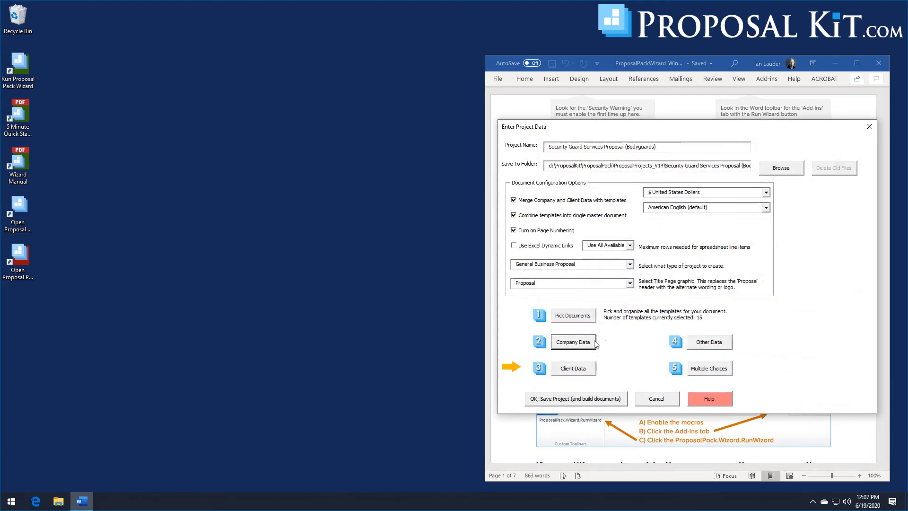
Populate the client data from the saved Jewel, Inc. client and set the proposal title to "Security Services Proposal".
left_click(583, 372)
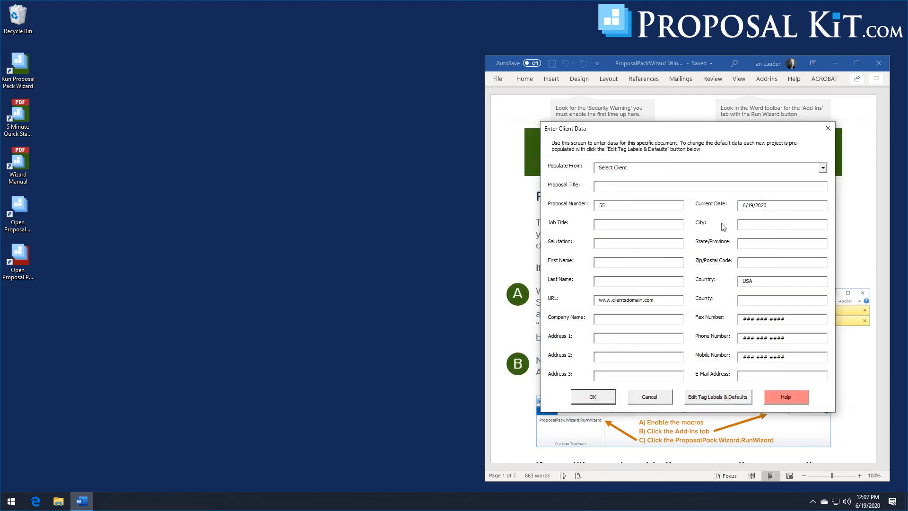
left_click(823, 167)
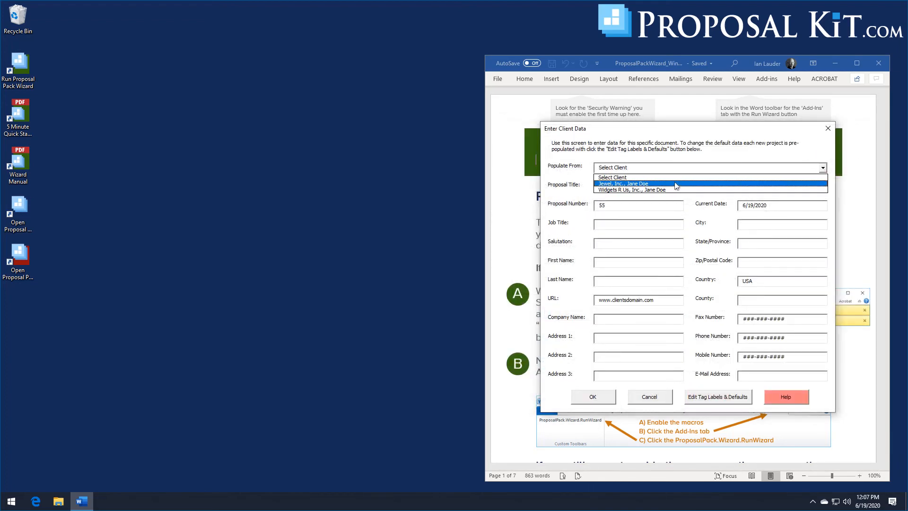
left_click(641, 186)
left_click(605, 189)
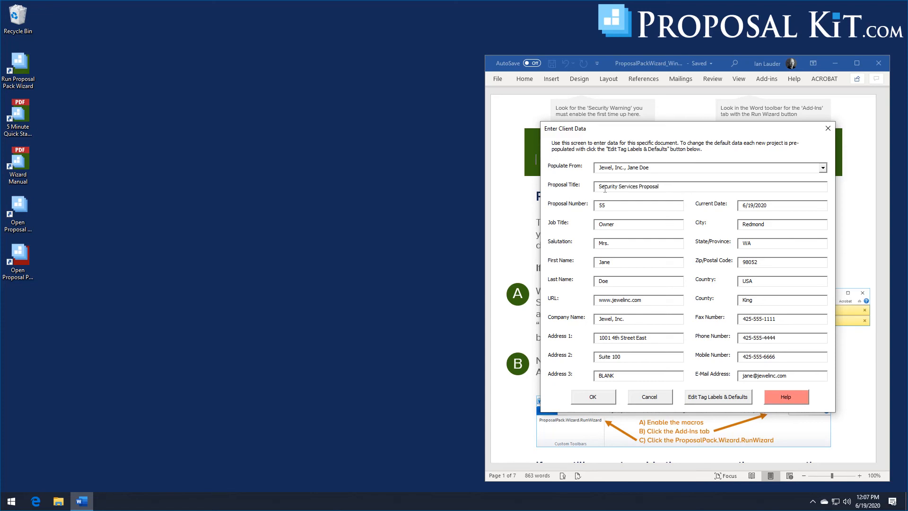
key("Return")
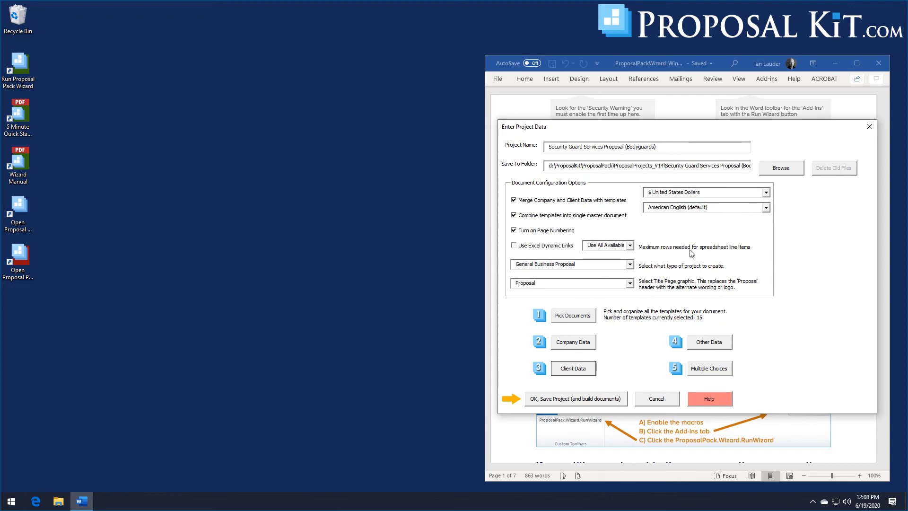
Save the security guard project, build its documents and go on to the project document editing screen.
left_click(547, 404)
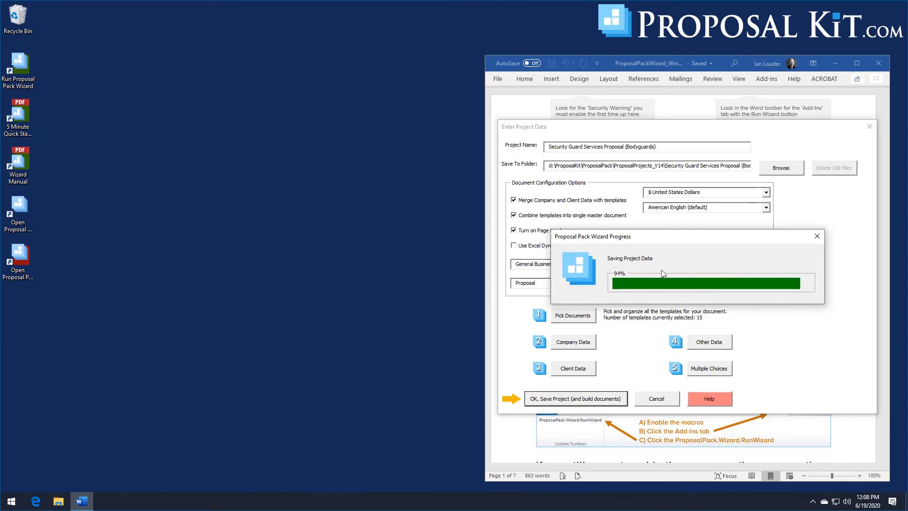
left_click(489, 295)
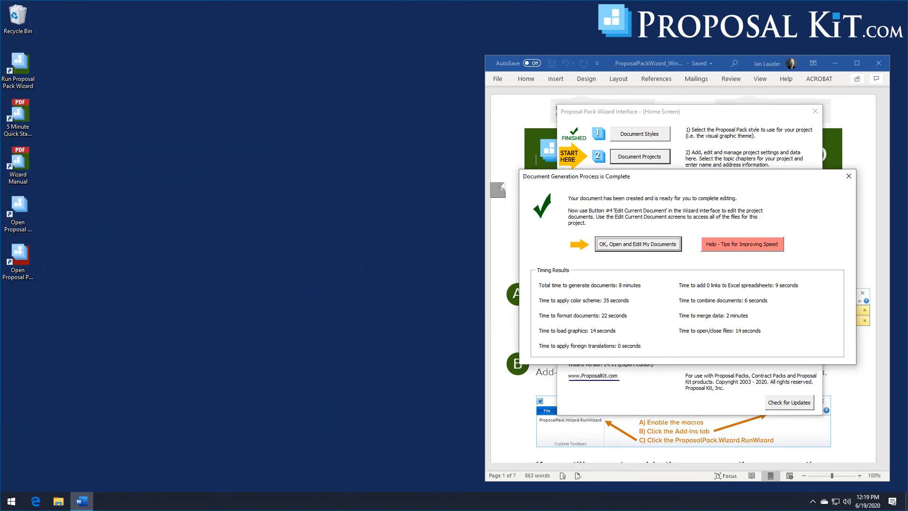
left_click(632, 244)
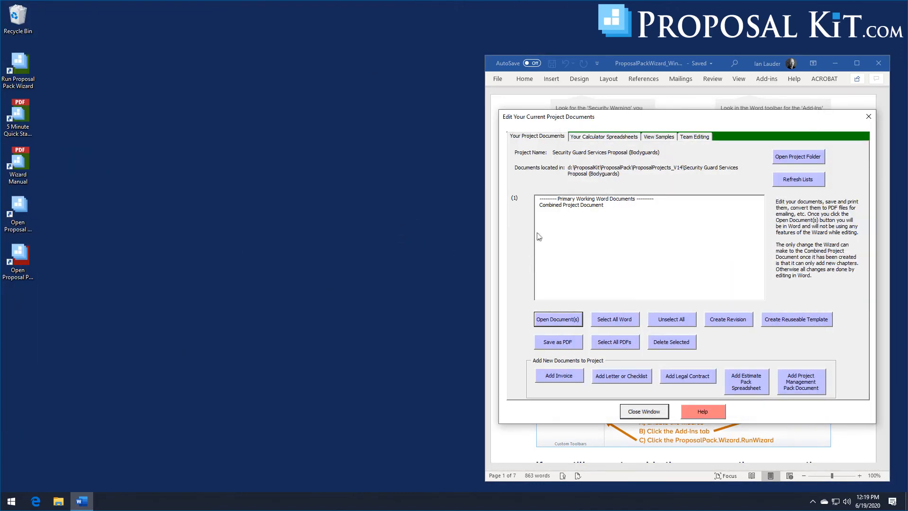
Open the Combined Project Document, look through it from the cover letter to the back page and close it.
left_click(568, 205)
left_click(553, 321)
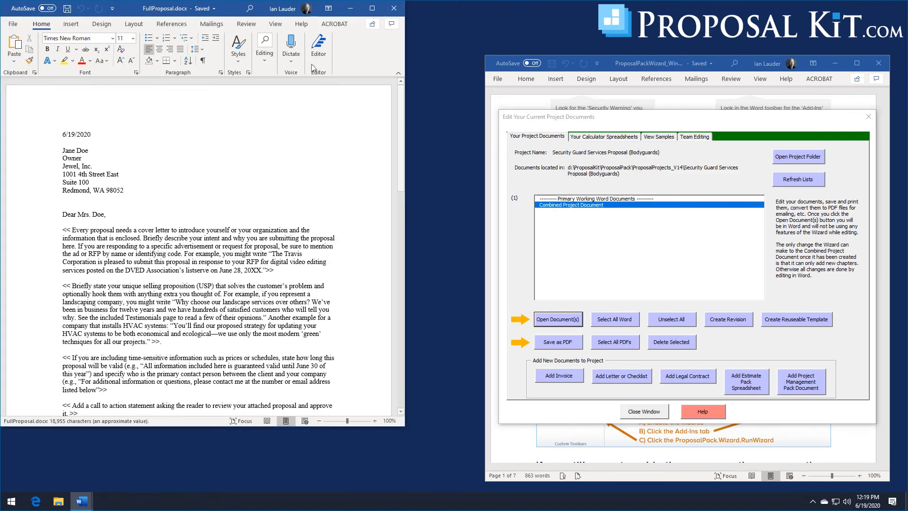
left_click_drag(243, 11, 308, 21)
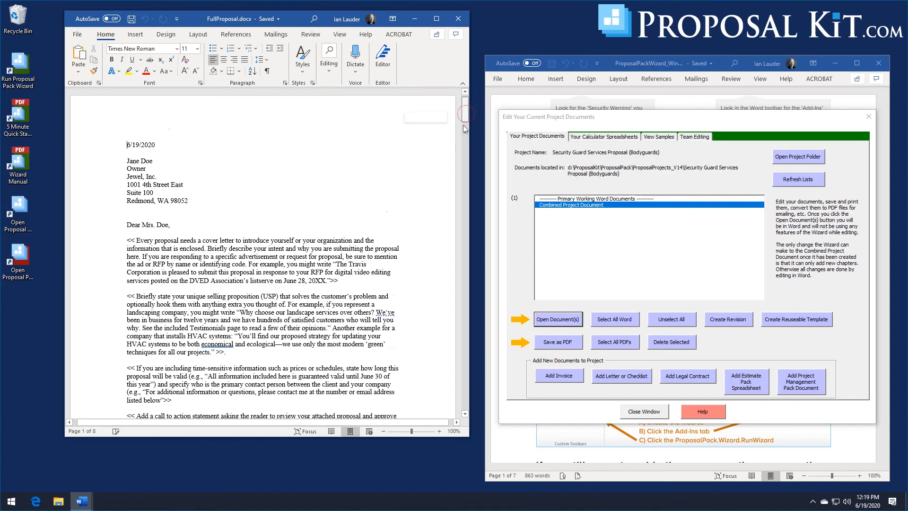
left_click_drag(463, 125, 462, 195)
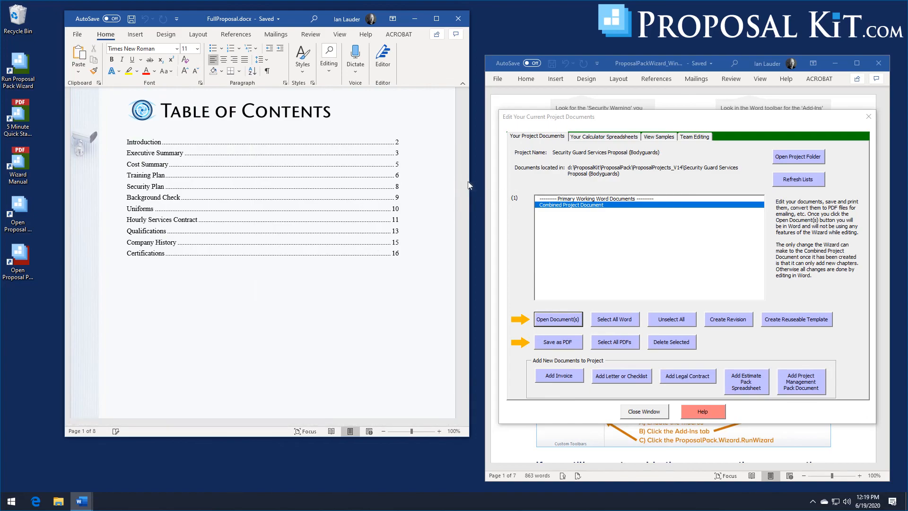
left_click_drag(466, 188, 473, 409)
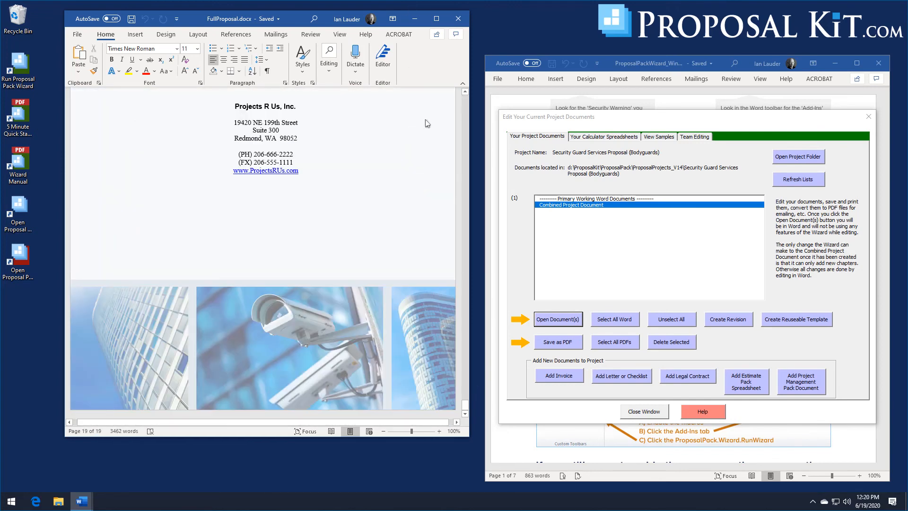
left_click_drag(469, 406, 473, 97)
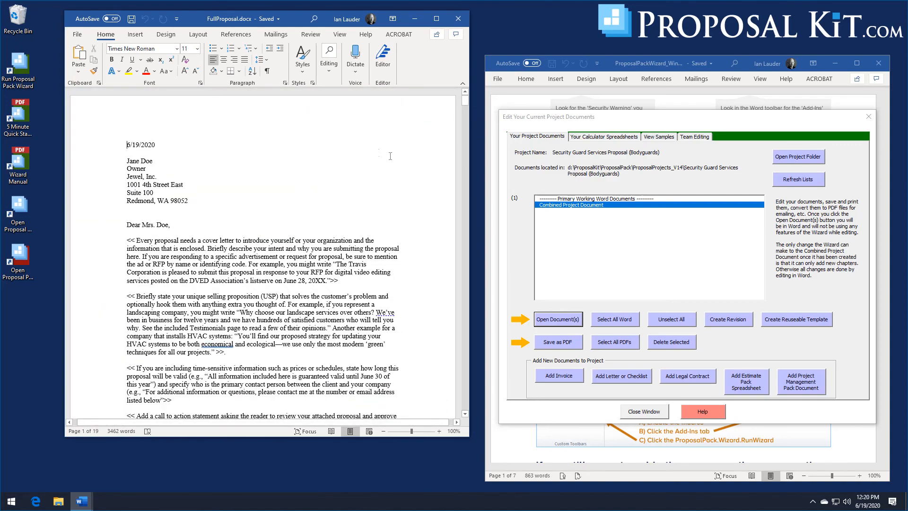
left_click(459, 19)
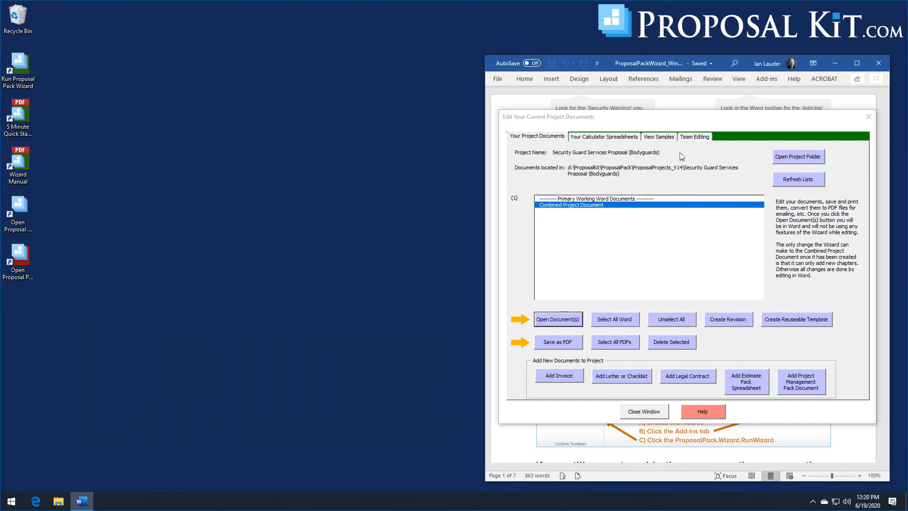